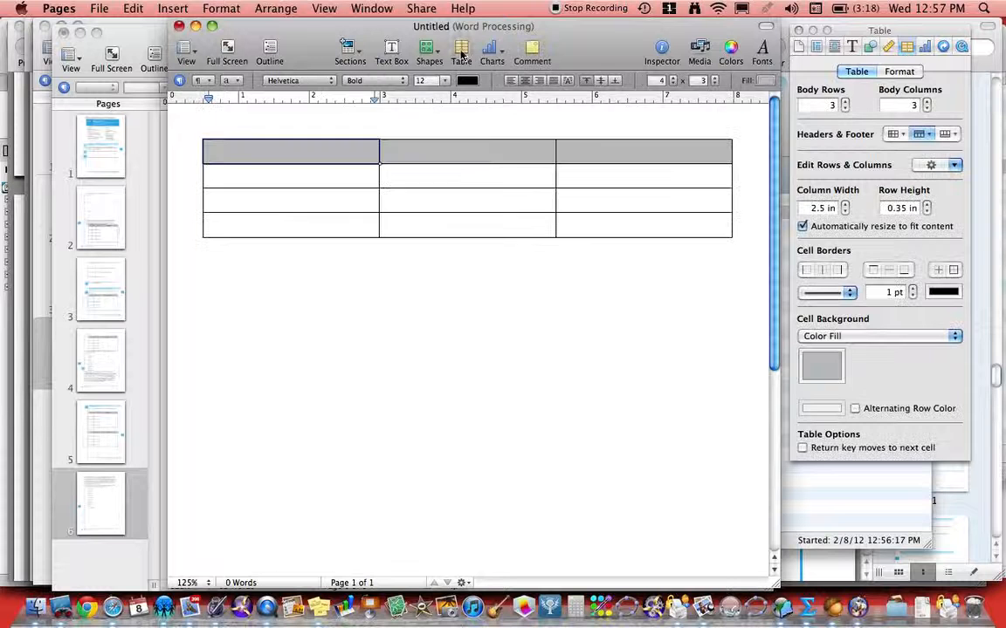
Step: Set the table to 2 body columns and 11 body rows
{"action": "left_click", "coordinate": [927, 109]}
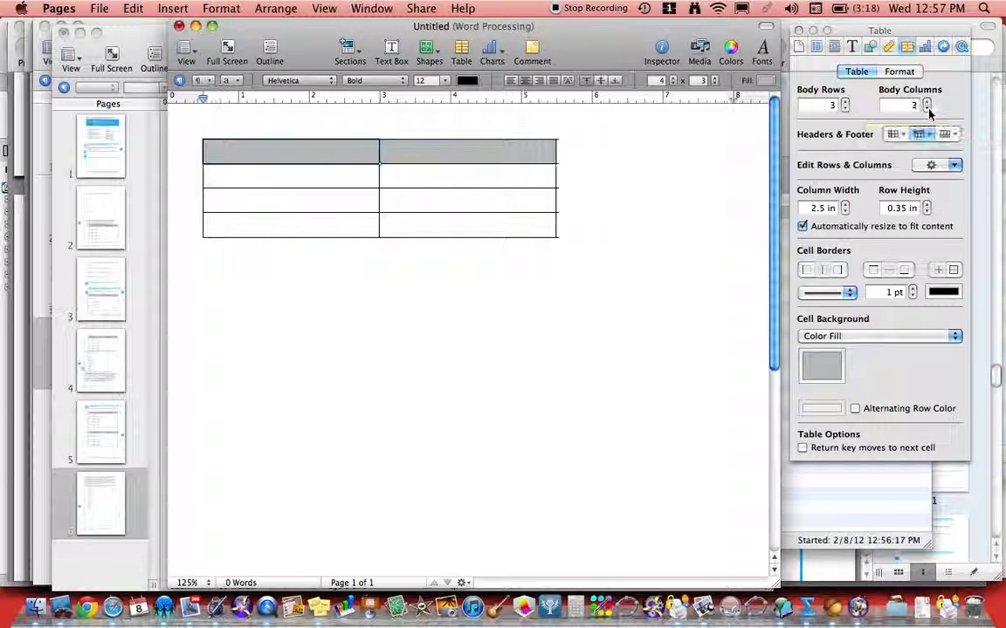
{"action": "double_click", "coordinate": [834, 106]}
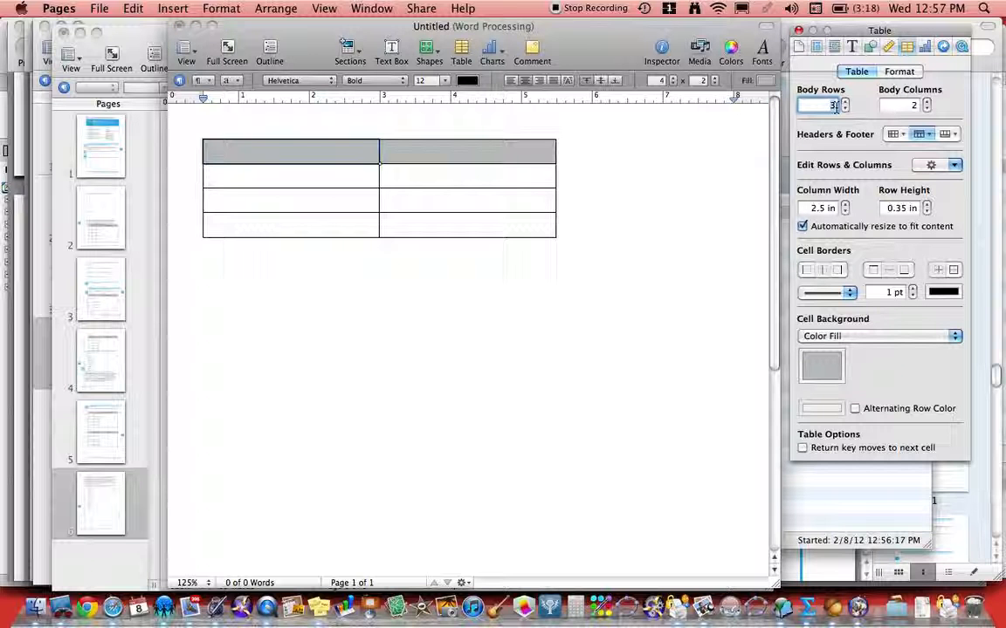
{"action": "type", "text": "11"}
{"action": "key", "text": "Return"}
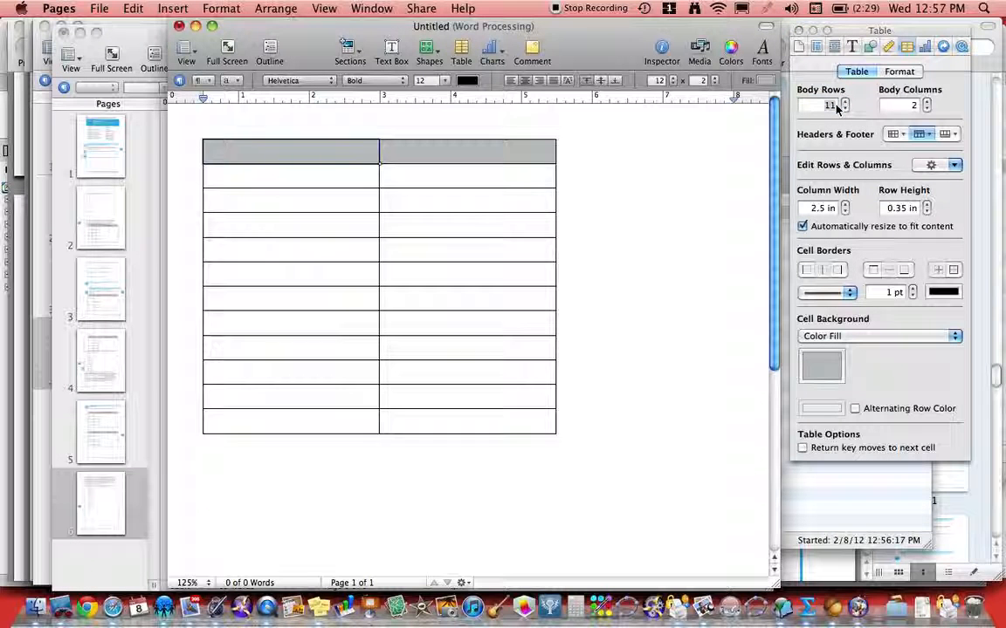
Step: Label the table's two header cells x and f(x)
{"action": "left_click", "coordinate": [348, 148]}
{"action": "left_click", "coordinate": [345, 154]}
{"action": "type", "text": "x"}
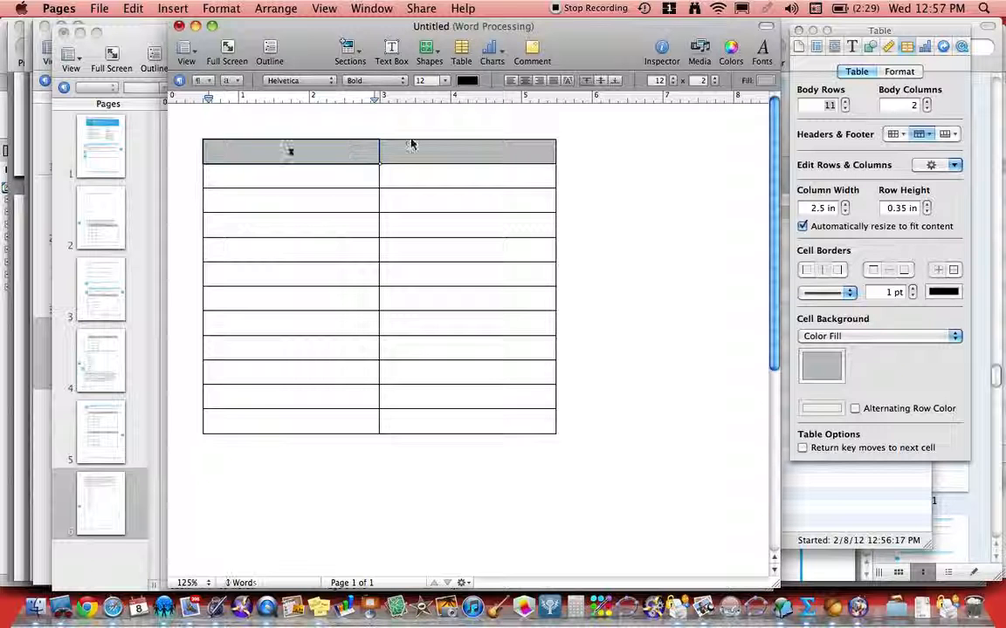
{"action": "left_click", "coordinate": [437, 154]}
{"action": "type", "text": "f"}
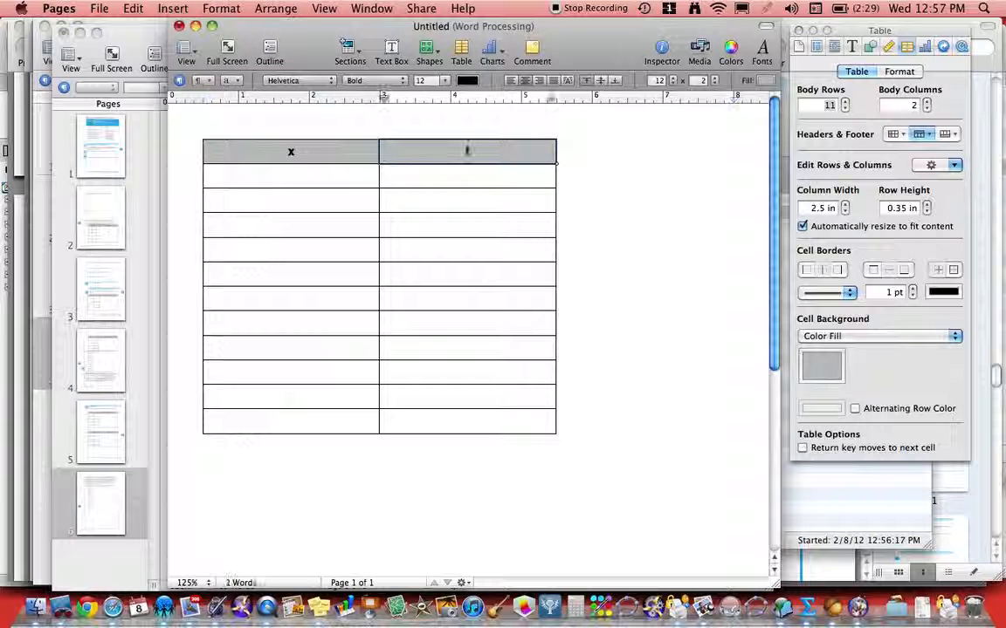
{"action": "type", "text": "(x)"}
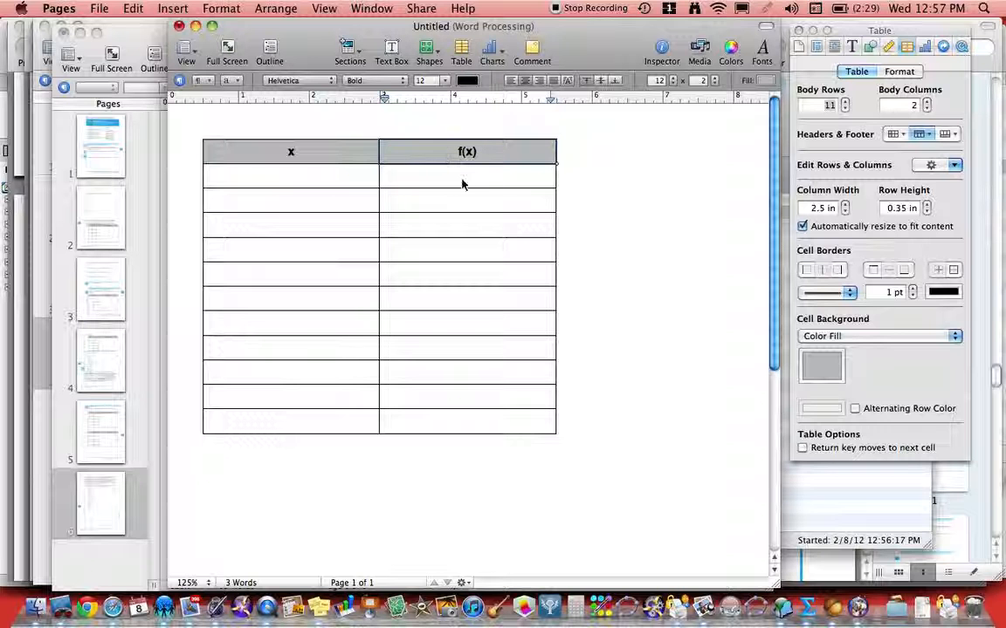
Step: Enter the formula =.5*A2^3-3*A2^2+2*A2+3 in cell B2 and fill it down the f(x) column to the last row
{"action": "left_click", "coordinate": [462, 179]}
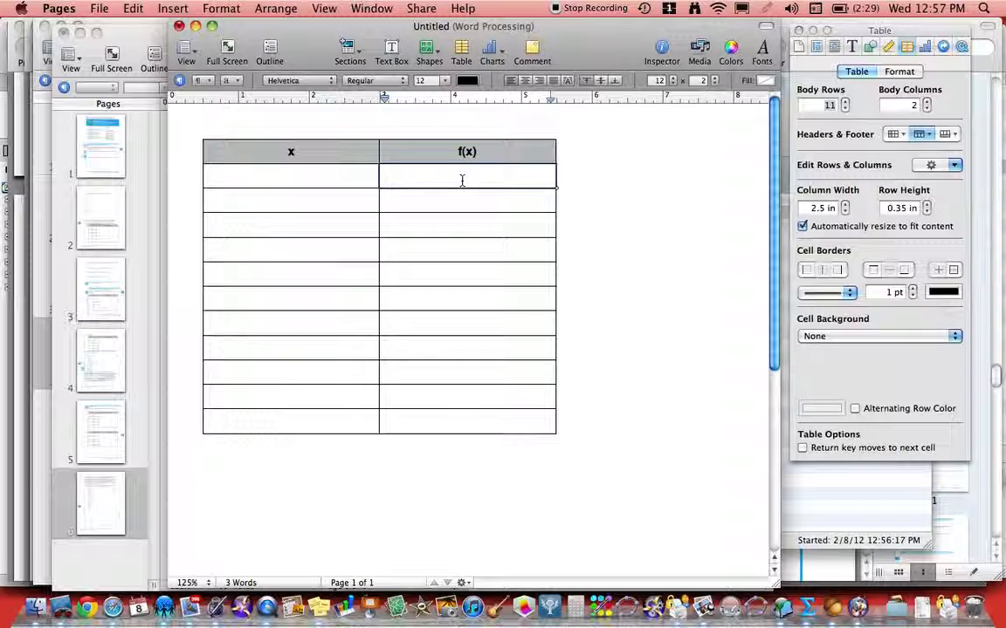
{"action": "type", "text": "="}
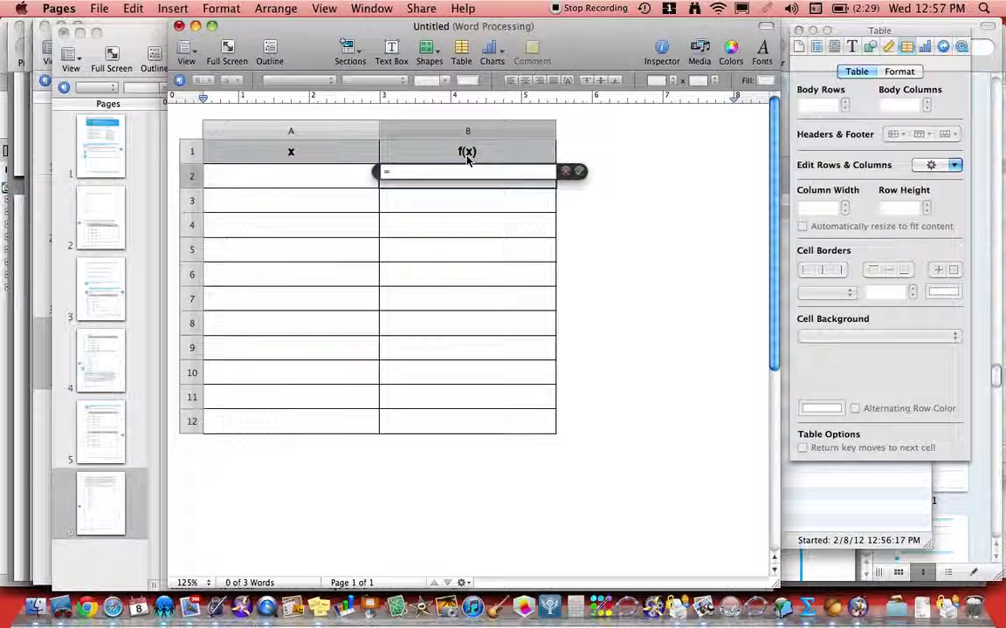
{"action": "type", "text": ".5+"}
{"action": "left_click", "coordinate": [342, 175]}
{"action": "type", "text": "^3-3*"}
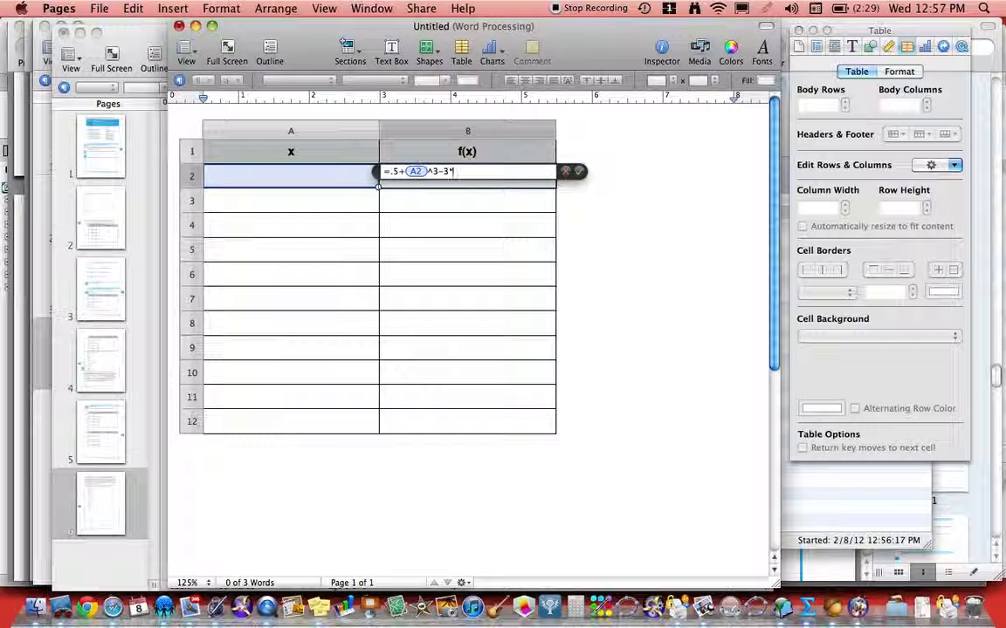
{"action": "left_click", "coordinate": [403, 172]}
{"action": "key", "text": "BackSpace"}
{"action": "type", "text": "*a2^2+2"}
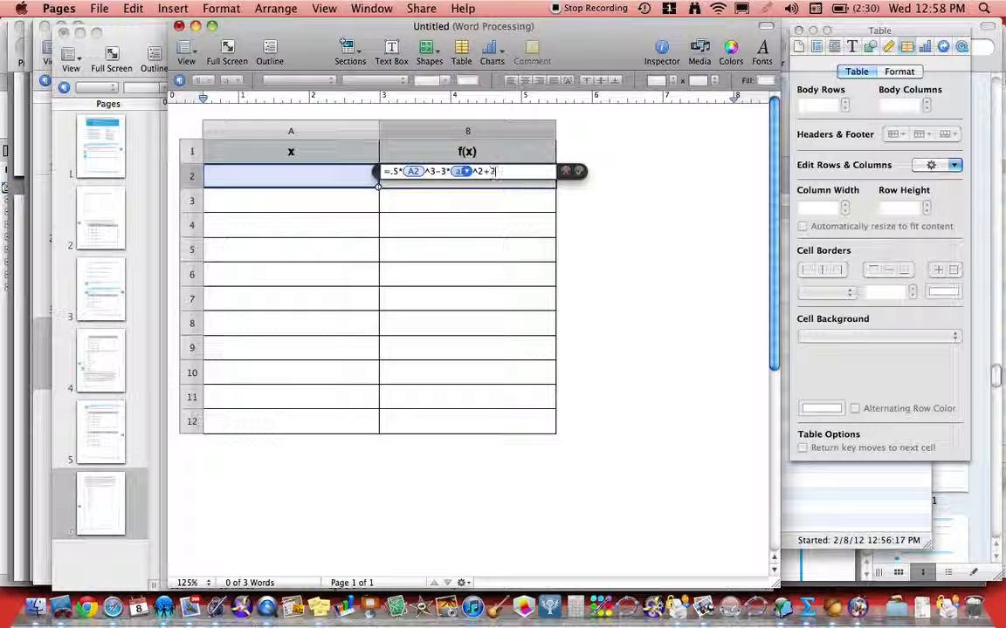
{"action": "type", "text": "*a2"}
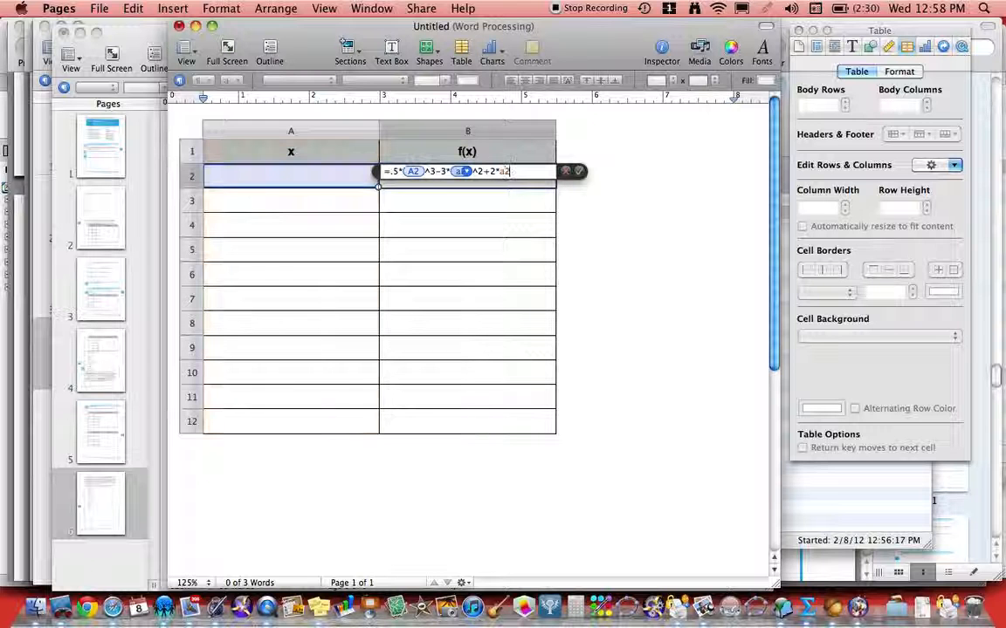
{"action": "type", "text": "+3"}
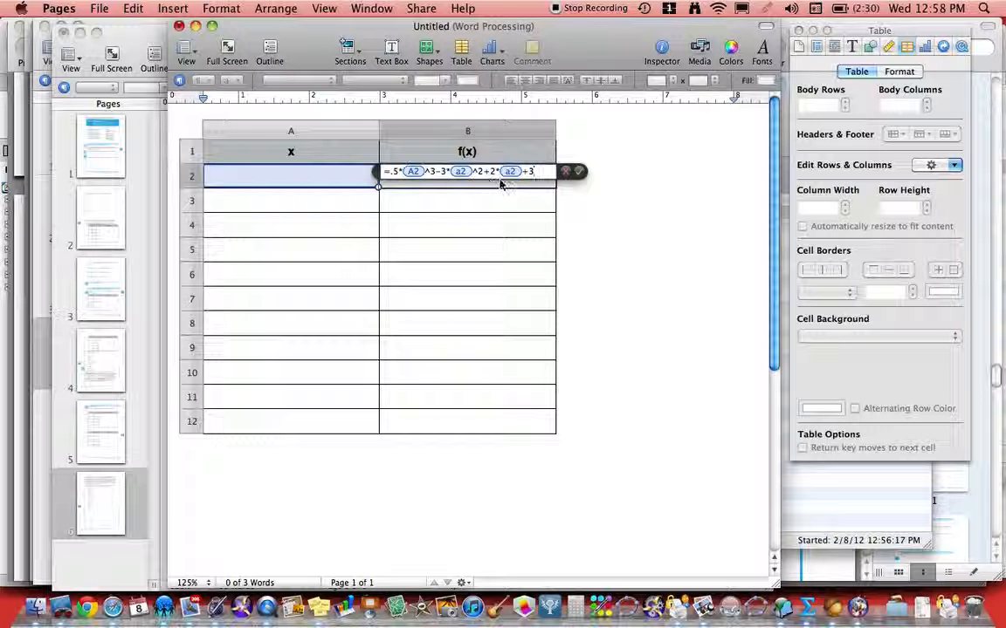
{"action": "key", "text": "Return"}
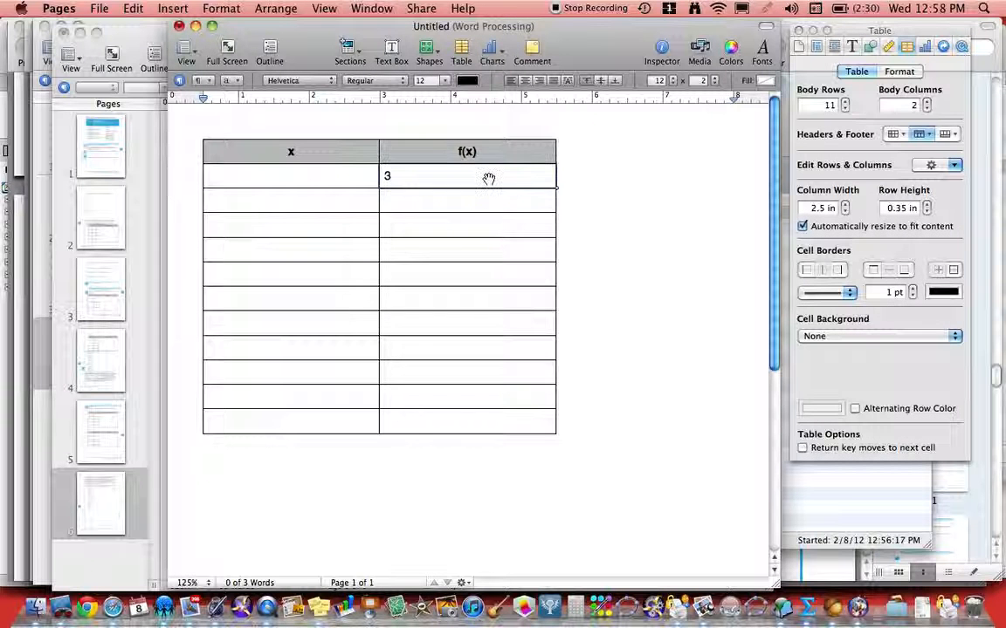
{"action": "left_click_drag", "start_coordinate": [554, 187], "coordinate": [556, 420]}
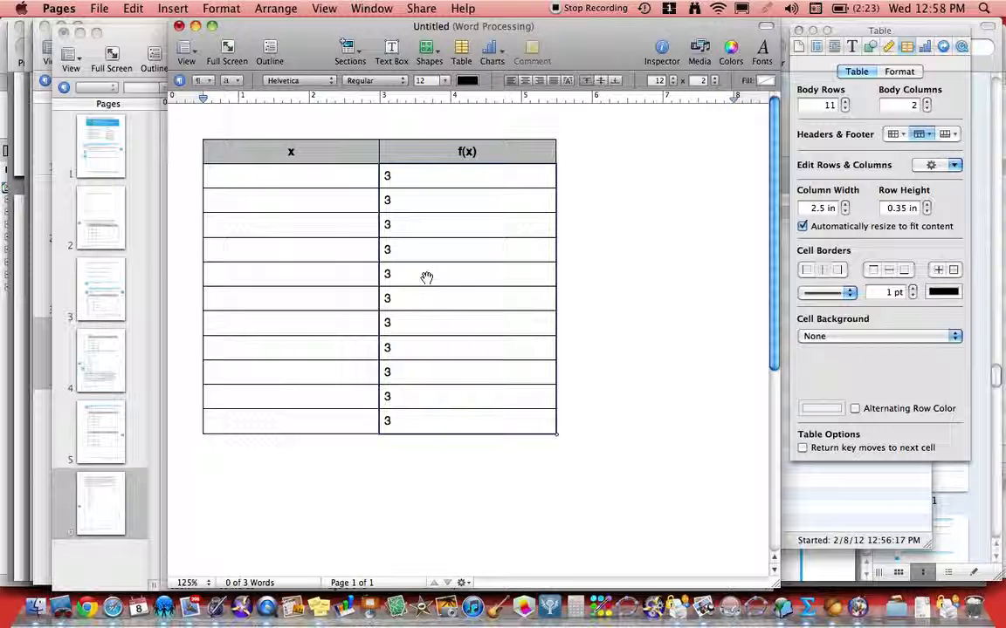
Step: Copy the whole x and f(x) table and paste duplicates of it one after another below the original
{"action": "left_click", "coordinate": [630, 233]}
{"action": "left_click", "coordinate": [505, 241]}
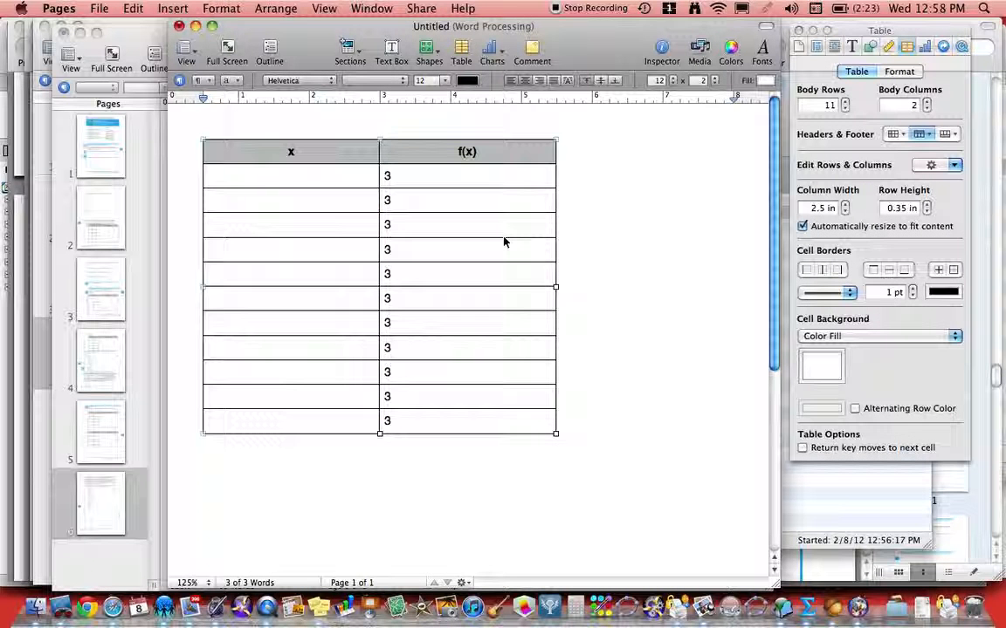
{"action": "left_click", "coordinate": [594, 353]}
{"action": "key", "text": "Return"}
{"action": "key", "text": "shift+Down"}
{"action": "key", "text": "super+c"}
{"action": "key", "text": "Right"}
{"action": "key", "text": "super+v"}
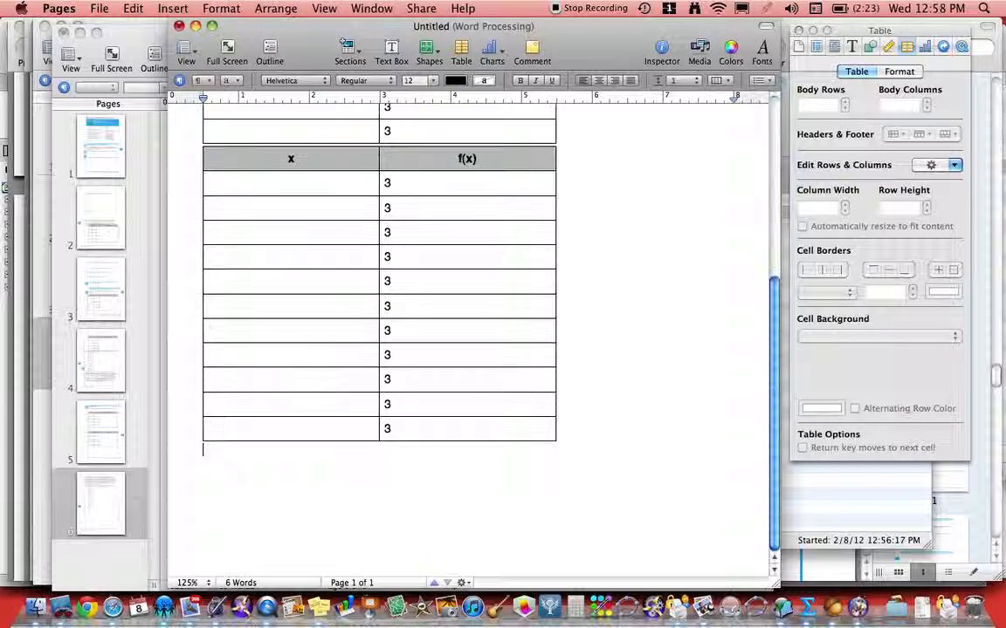
{"action": "key", "text": "super+v"}
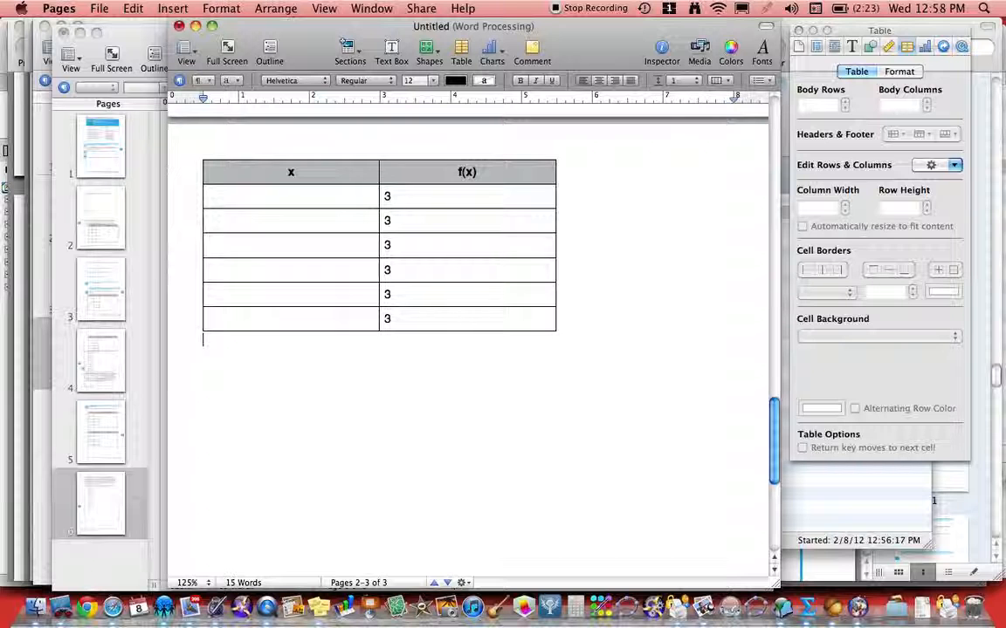
{"action": "key", "text": "super+v"}
Step: Enter -10 as the first x value in the first table
{"action": "scroll", "coordinate": [472, 349], "scroll_direction": "up", "scroll_amount": 15}
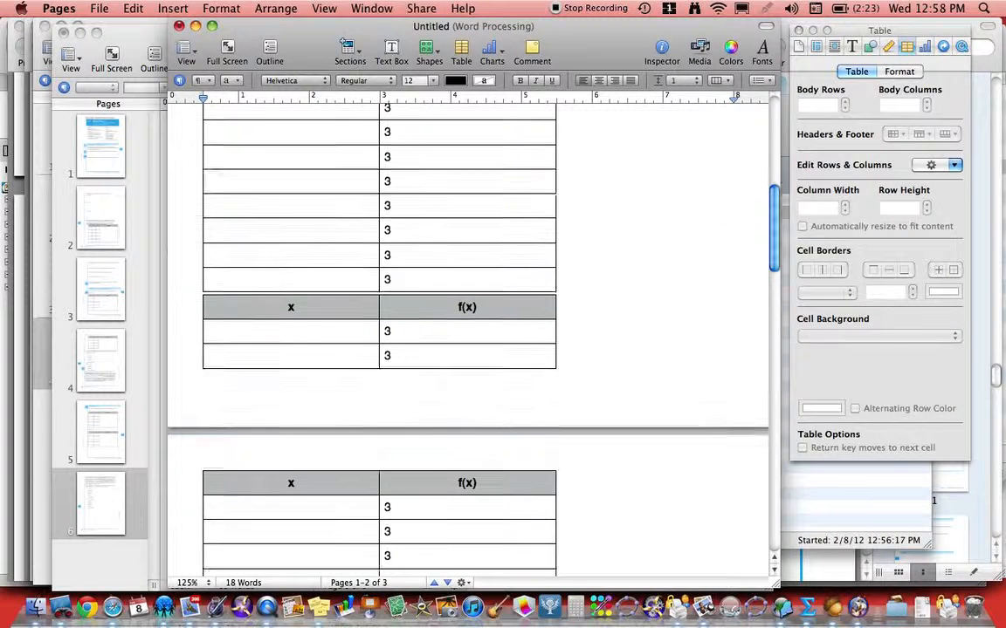
{"action": "scroll", "coordinate": [471, 350], "scroll_direction": "up", "scroll_amount": 15}
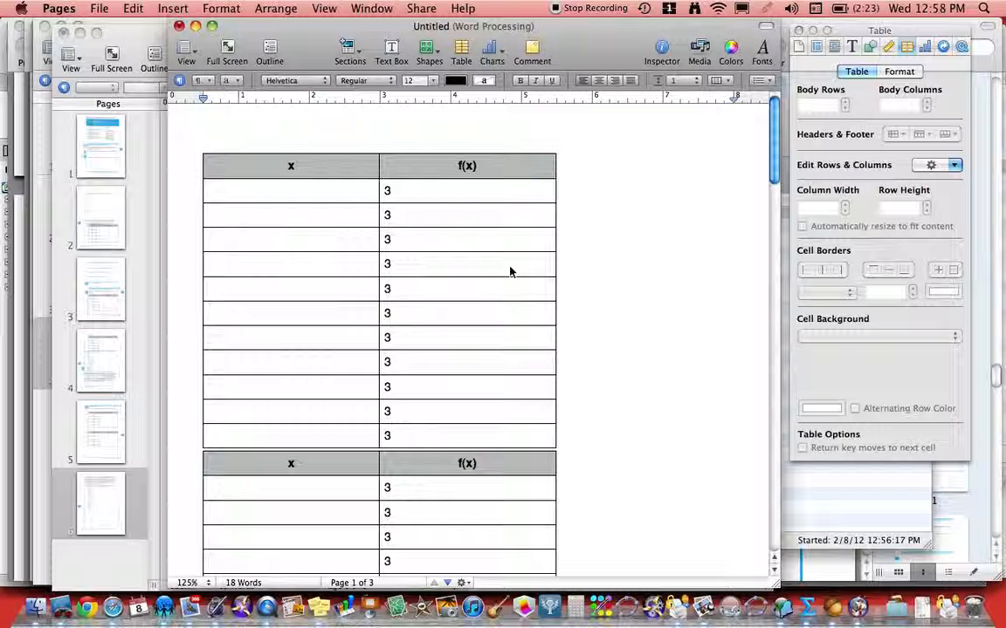
{"action": "left_click", "coordinate": [307, 193]}
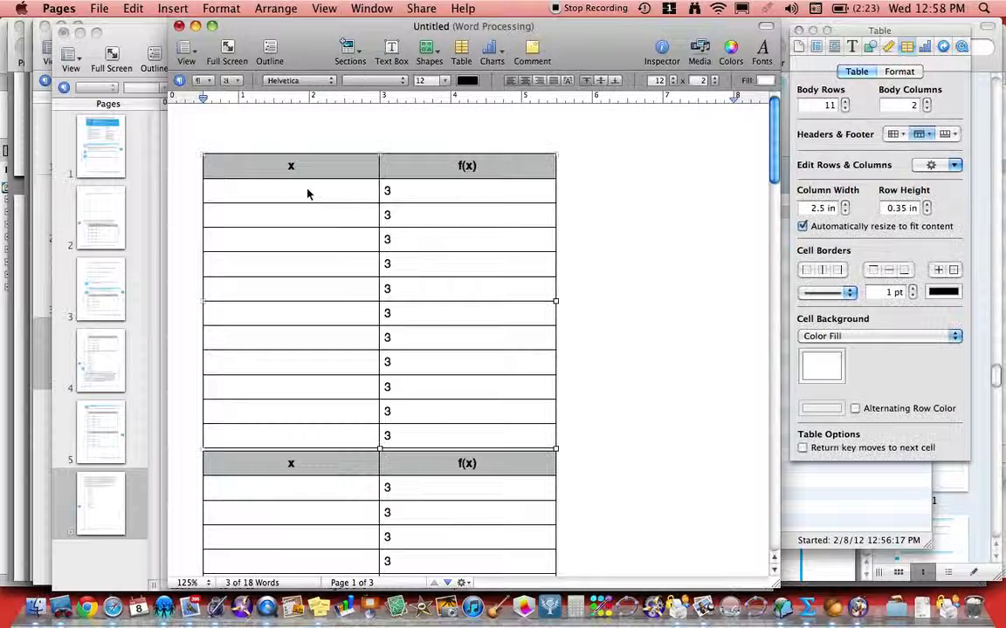
{"action": "left_click", "coordinate": [307, 194]}
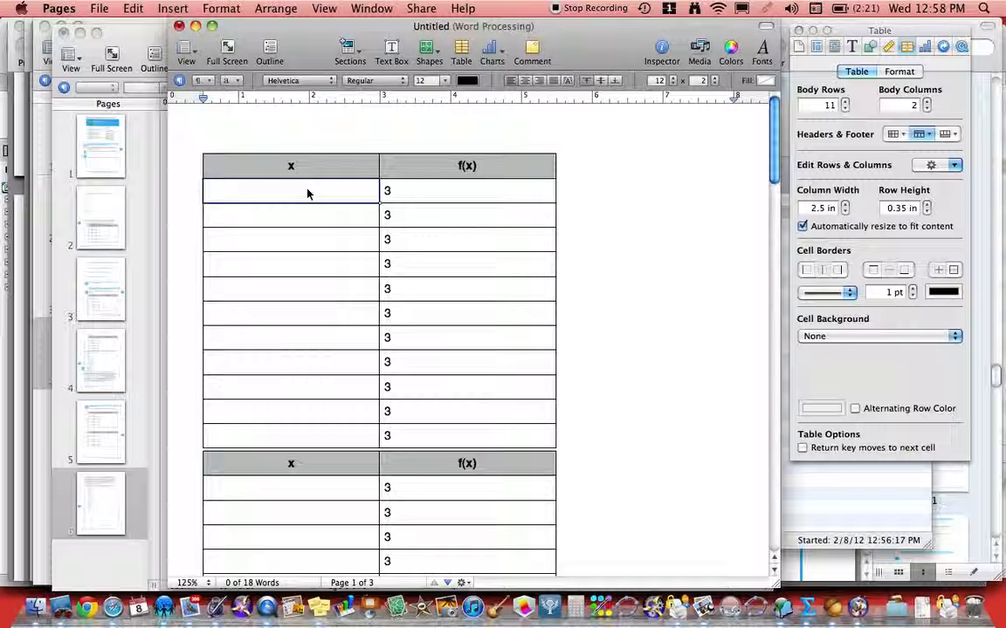
{"action": "type", "text": "-10"}
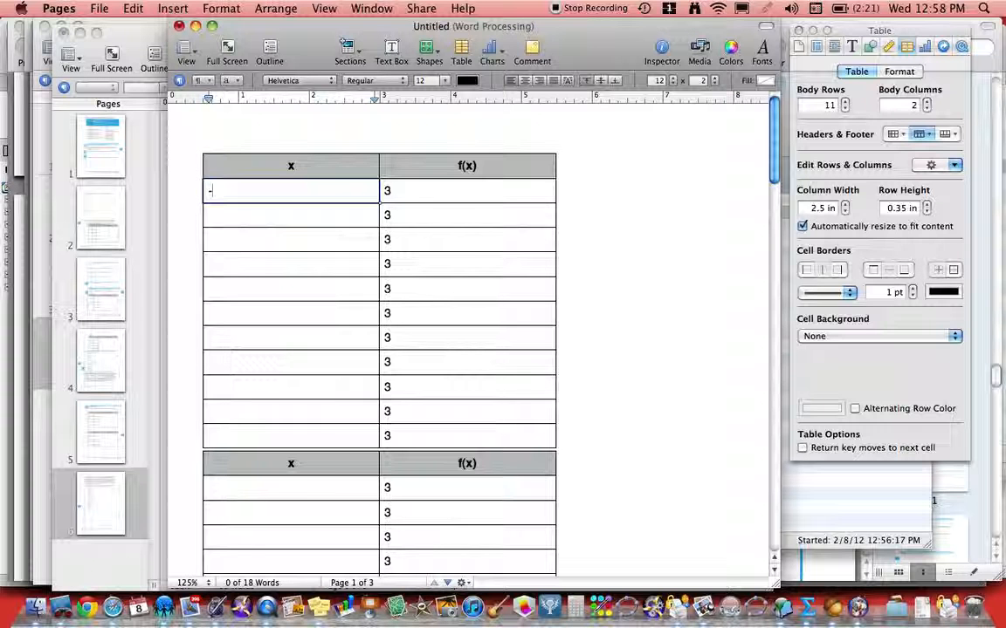
Step: Enter the formula =a2+2 in cell A3 of the first table and fill it down the x column to the last row
{"action": "left_click", "coordinate": [306, 217]}
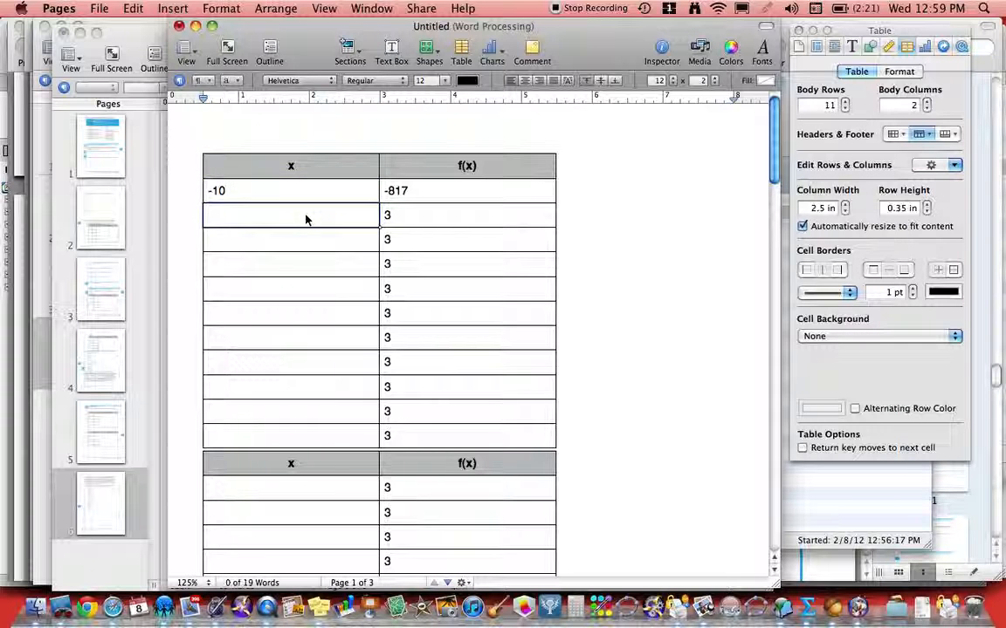
{"action": "type", "text": "=a2"}
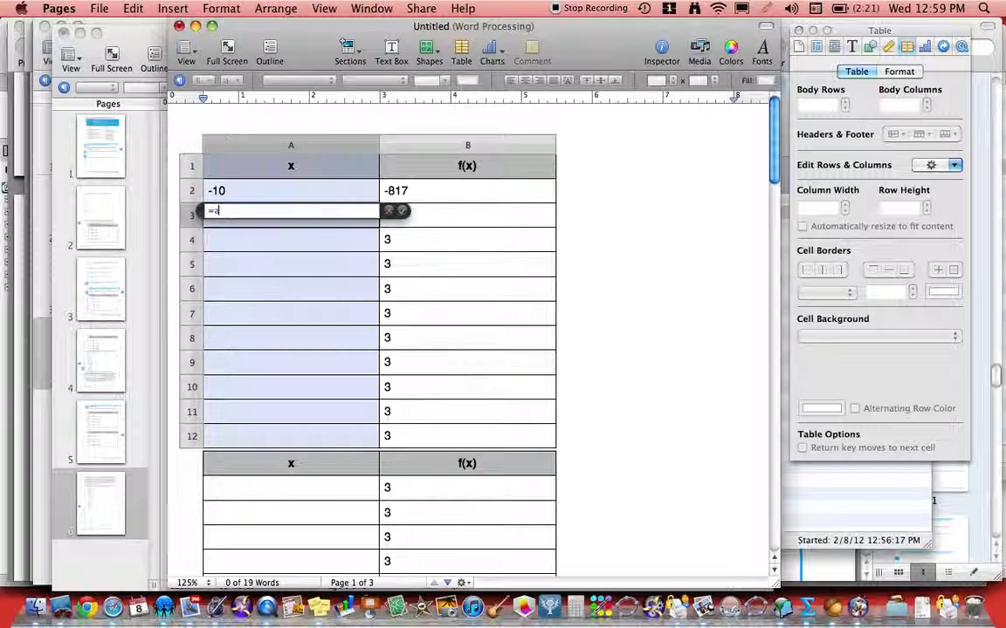
{"action": "type", "text": "+"}
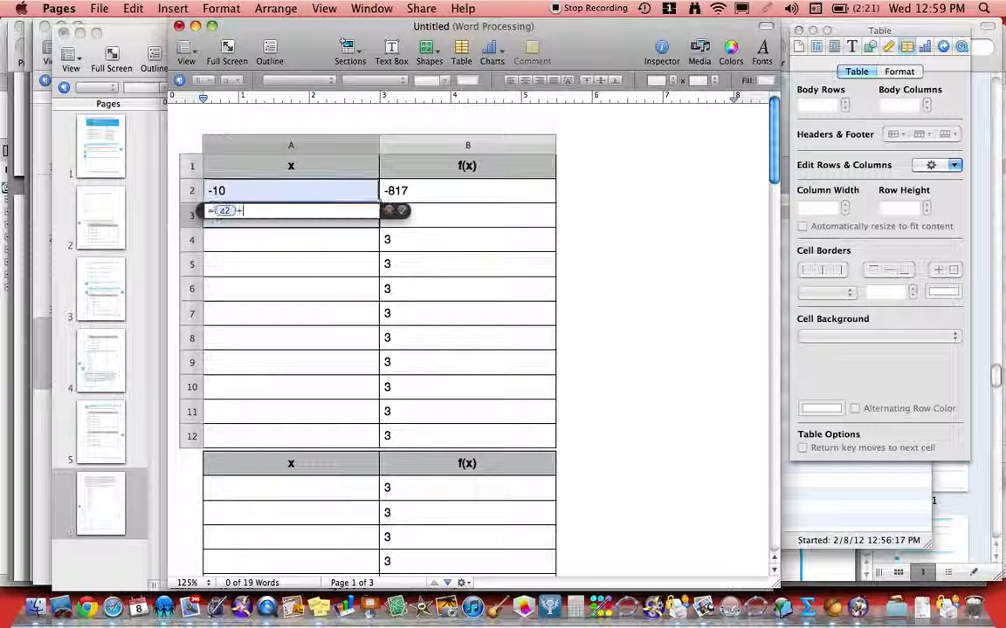
{"action": "type", "text": "2"}
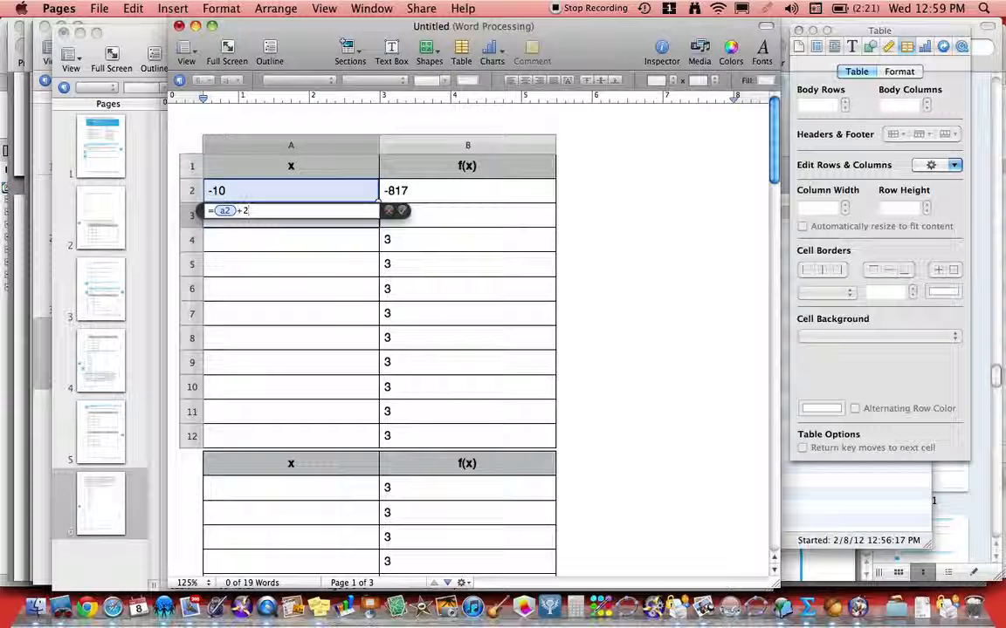
{"action": "key", "text": "Return"}
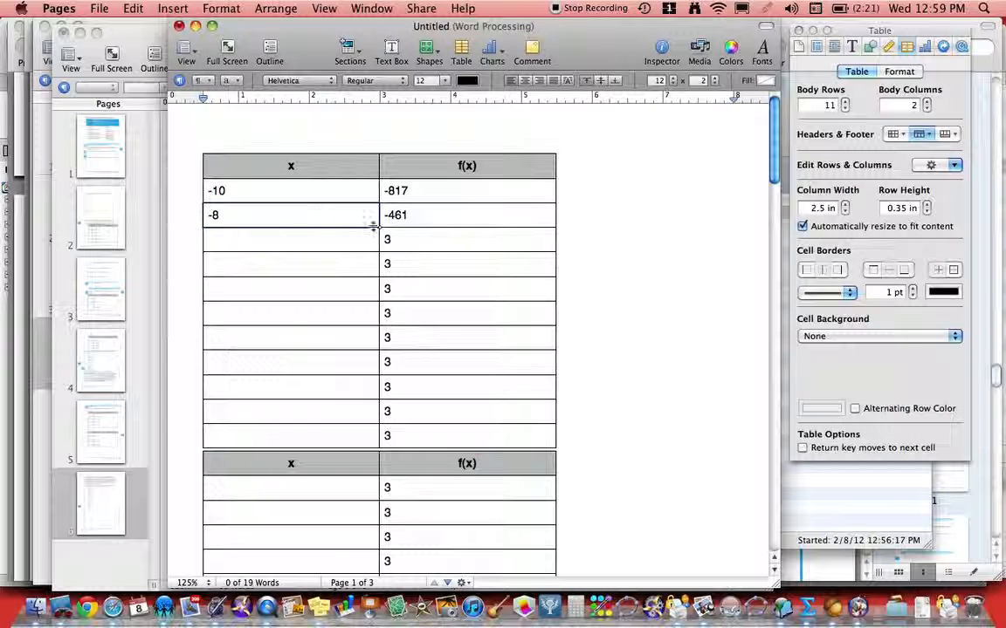
{"action": "left_click_drag", "start_coordinate": [373, 225], "coordinate": [375, 433]}
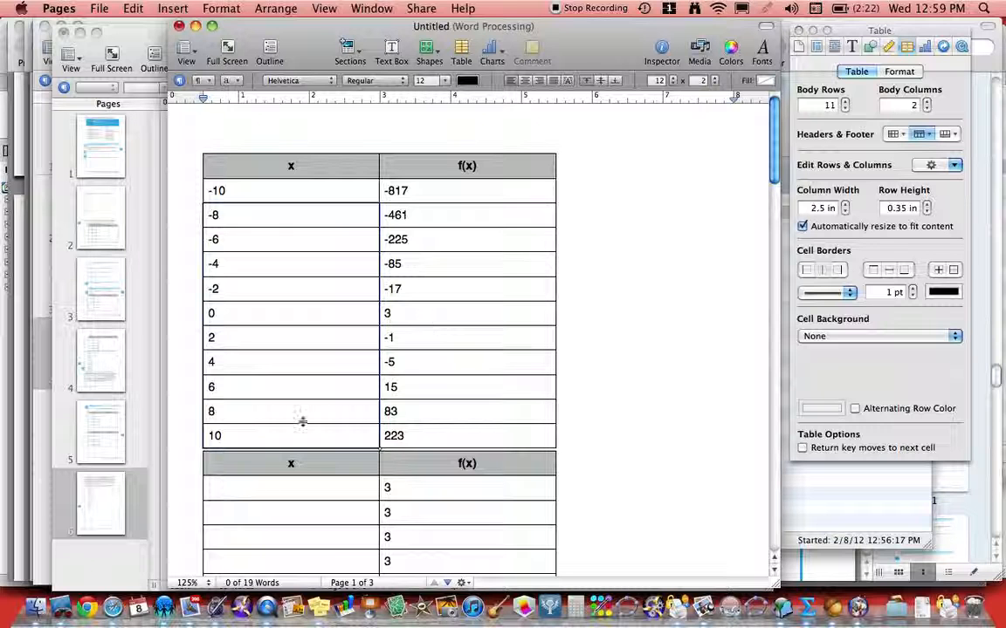
Step: Enter -2 as the first x value in the second table
{"action": "scroll", "coordinate": [275, 465], "scroll_direction": "down", "scroll_amount": 3}
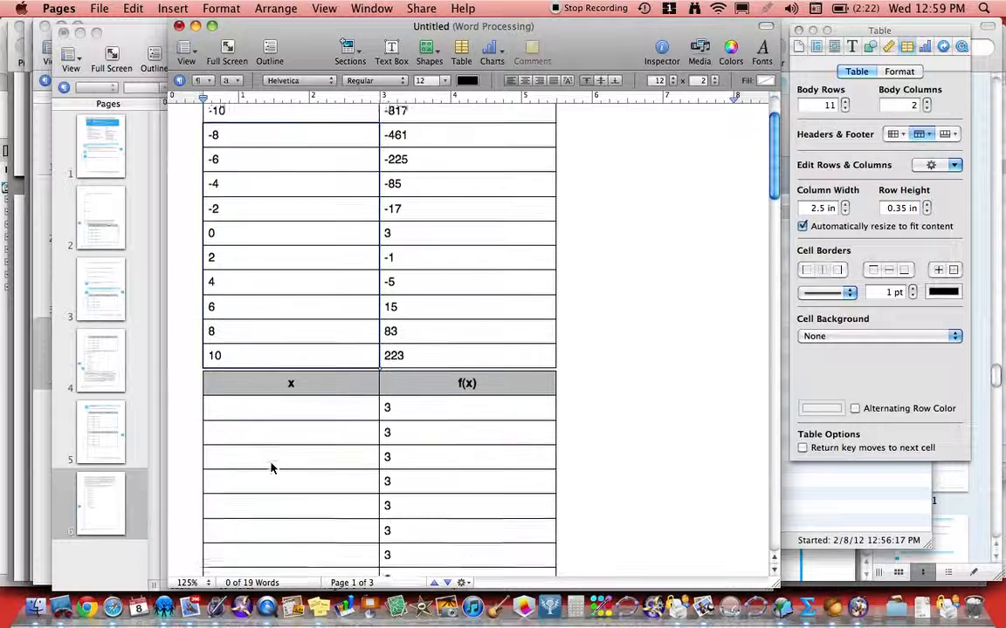
{"action": "left_click", "coordinate": [271, 407]}
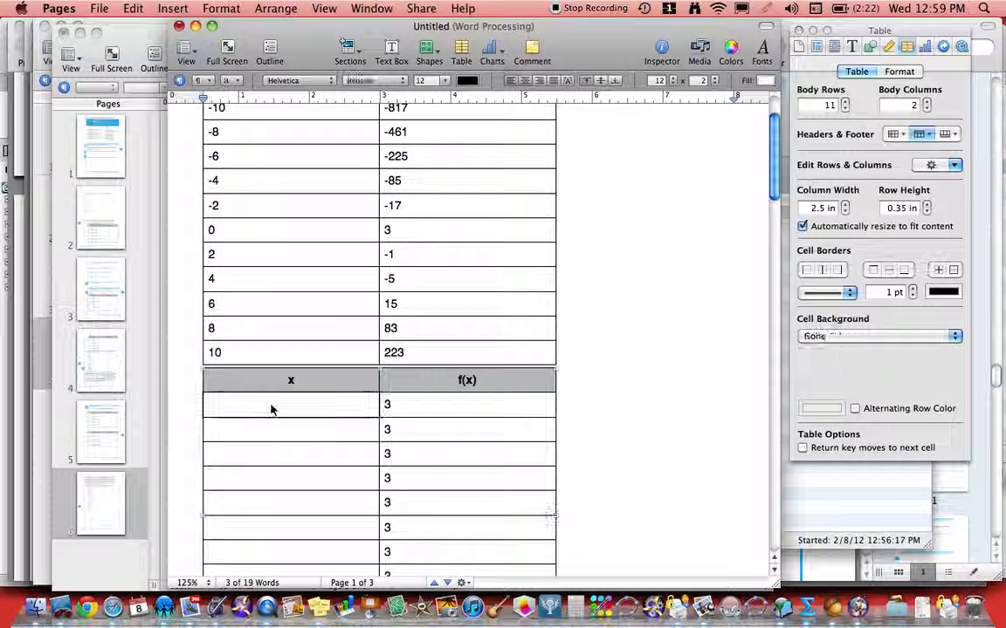
{"action": "type", "text": "-"}
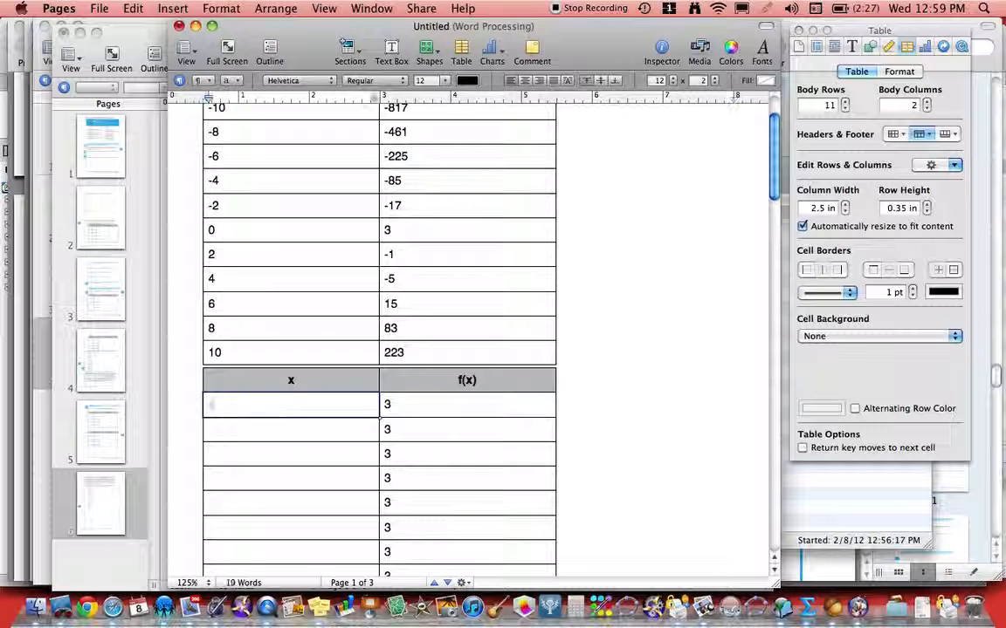
{"action": "type", "text": "2"}
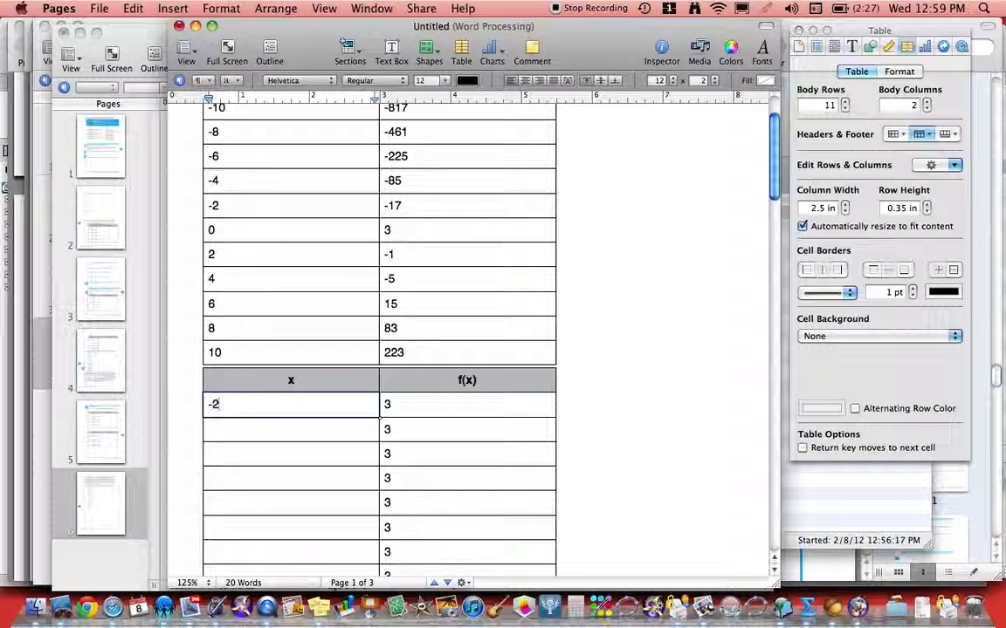
Step: Enter the formula =a2+.1 in cell A3 of the second table and fill it down the x column to the last row
{"action": "left_click", "coordinate": [292, 429]}
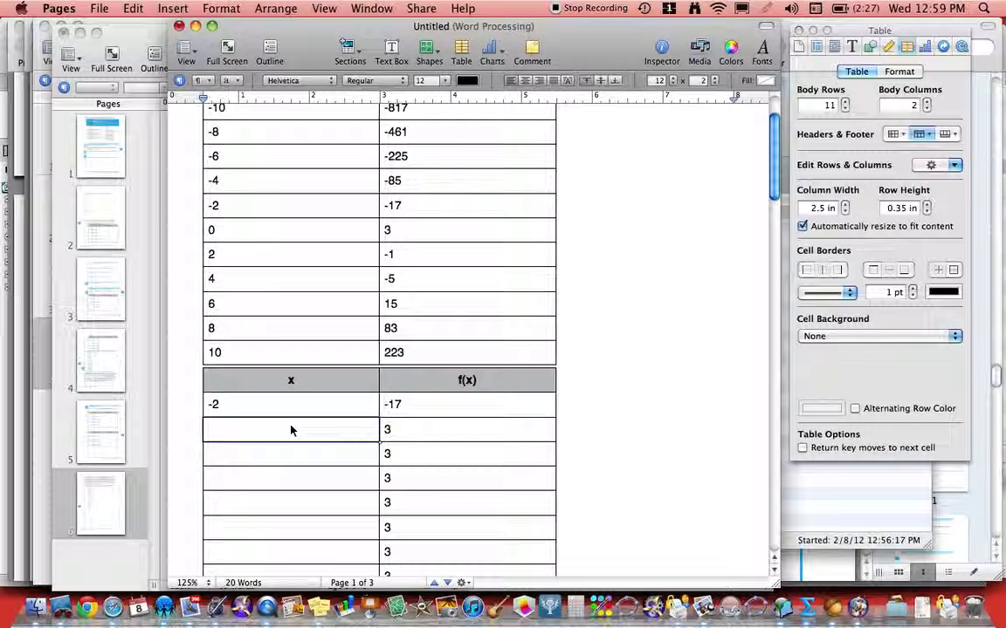
{"action": "type", "text": "="}
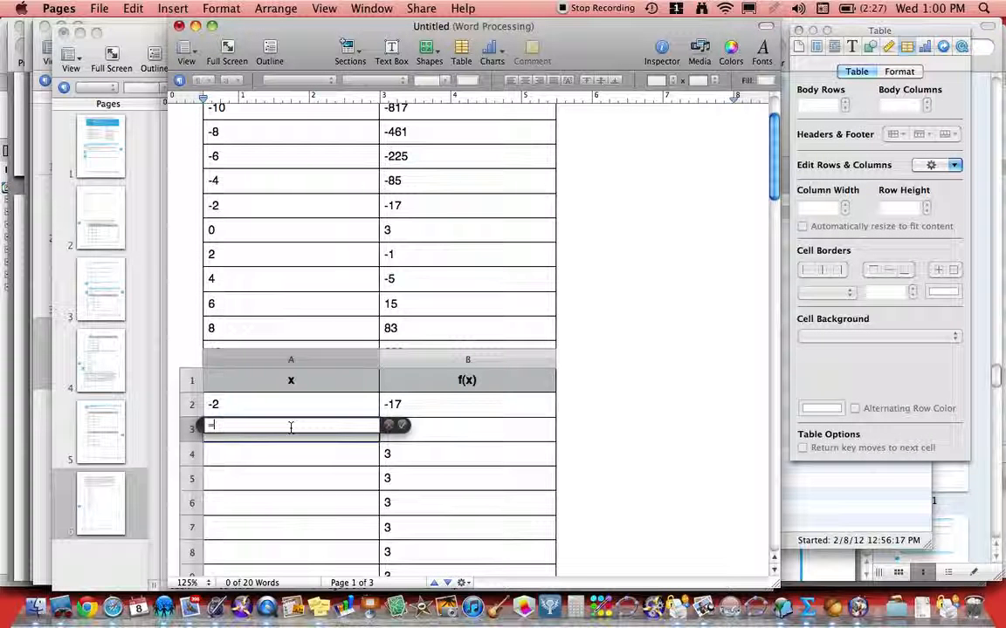
{"action": "type", "text": "a2+"}
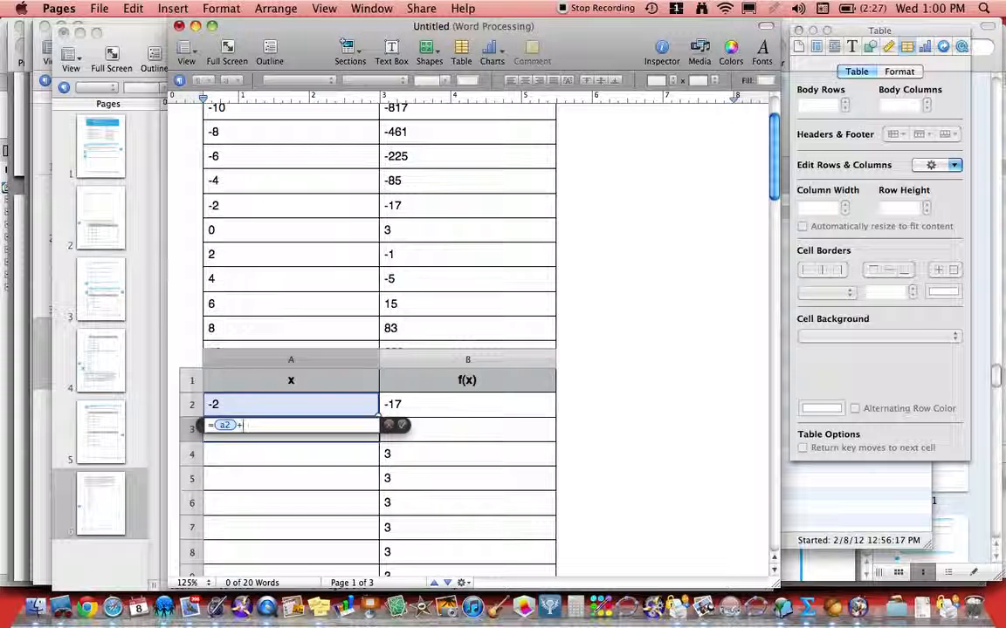
{"action": "type", "text": ".1"}
{"action": "key", "text": "Return"}
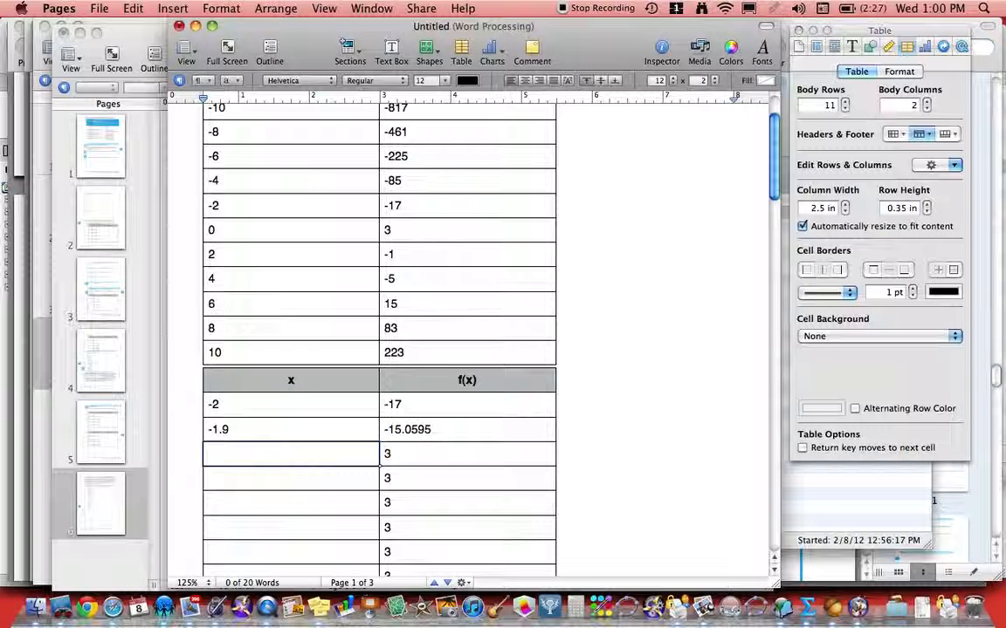
{"action": "left_click", "coordinate": [332, 428]}
{"action": "scroll", "coordinate": [370, 437], "scroll_direction": "down", "scroll_amount": 3}
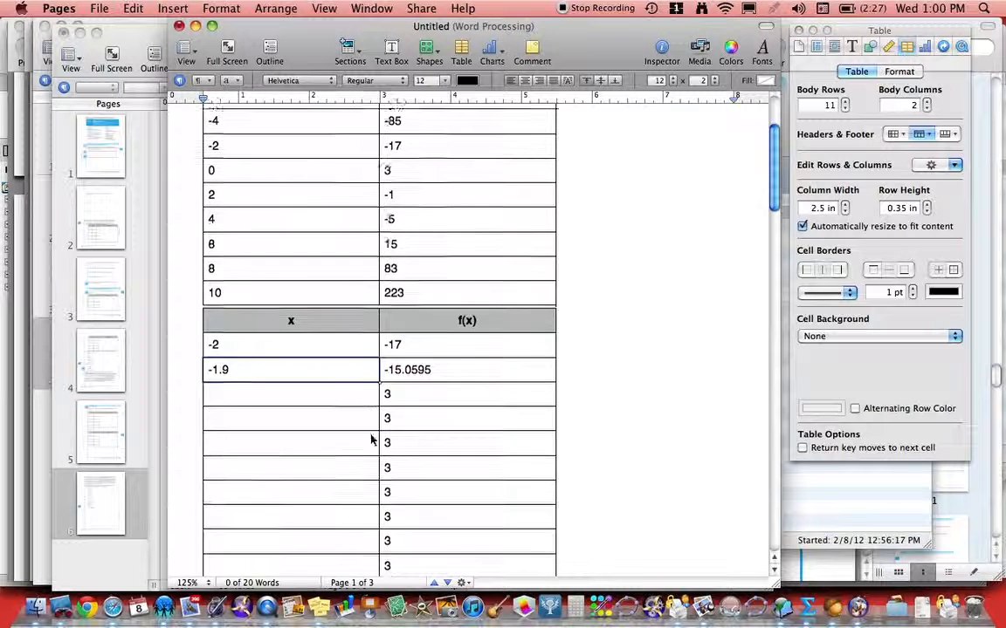
{"action": "left_click_drag", "start_coordinate": [377, 348], "coordinate": [363, 550]}
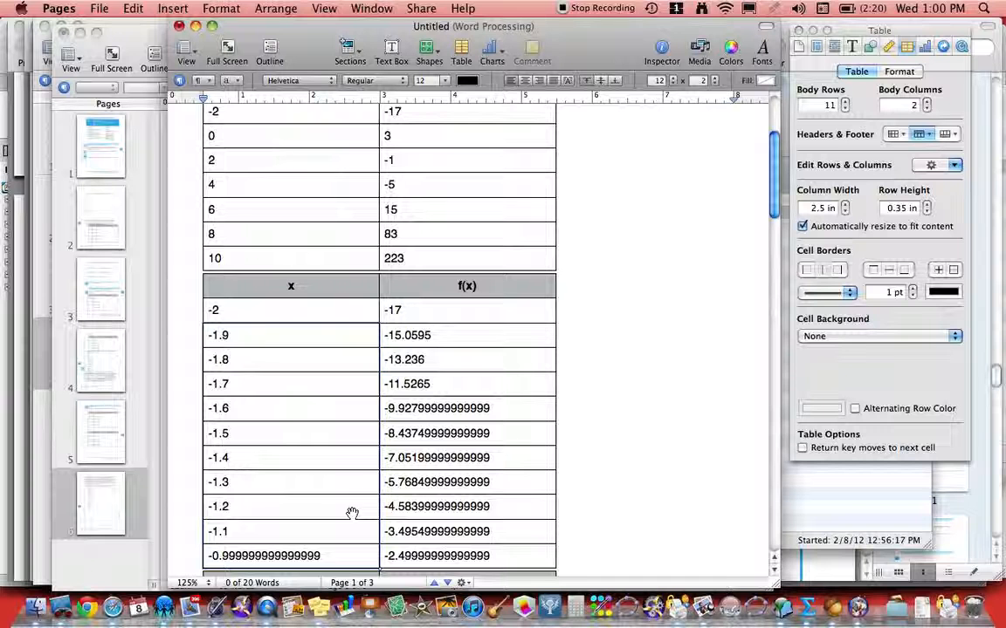
Step: Set the first x value in the second table to -3
{"action": "left_click", "coordinate": [232, 312]}
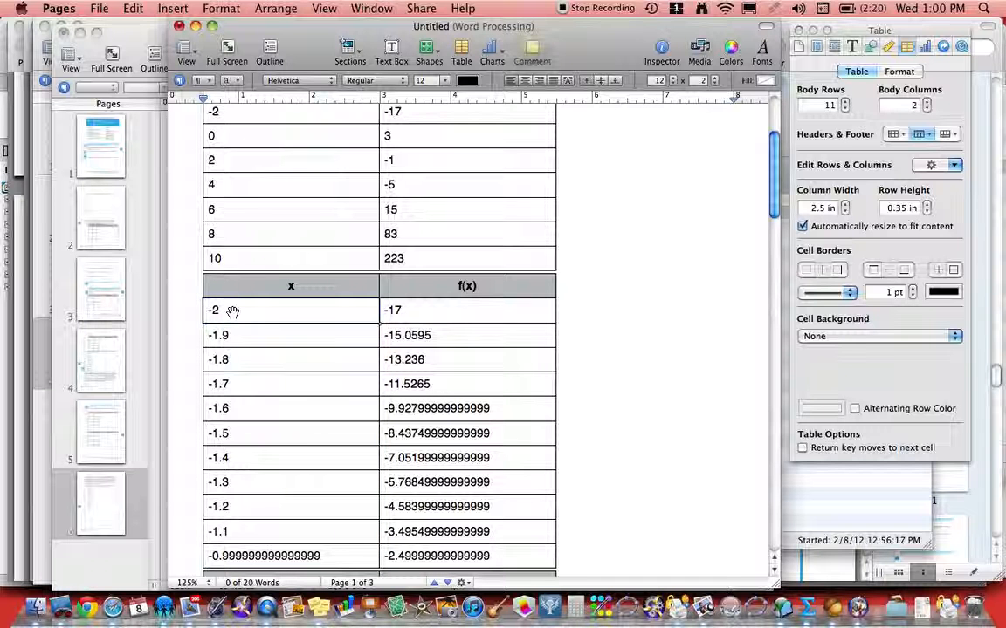
{"action": "type", "text": "-3"}
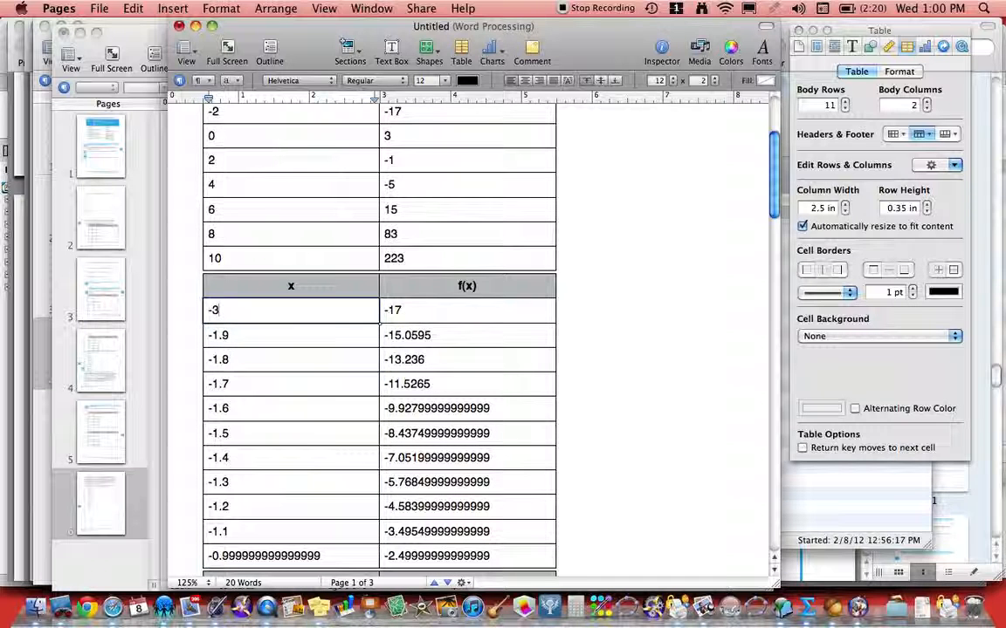
{"action": "key", "text": "Return"}
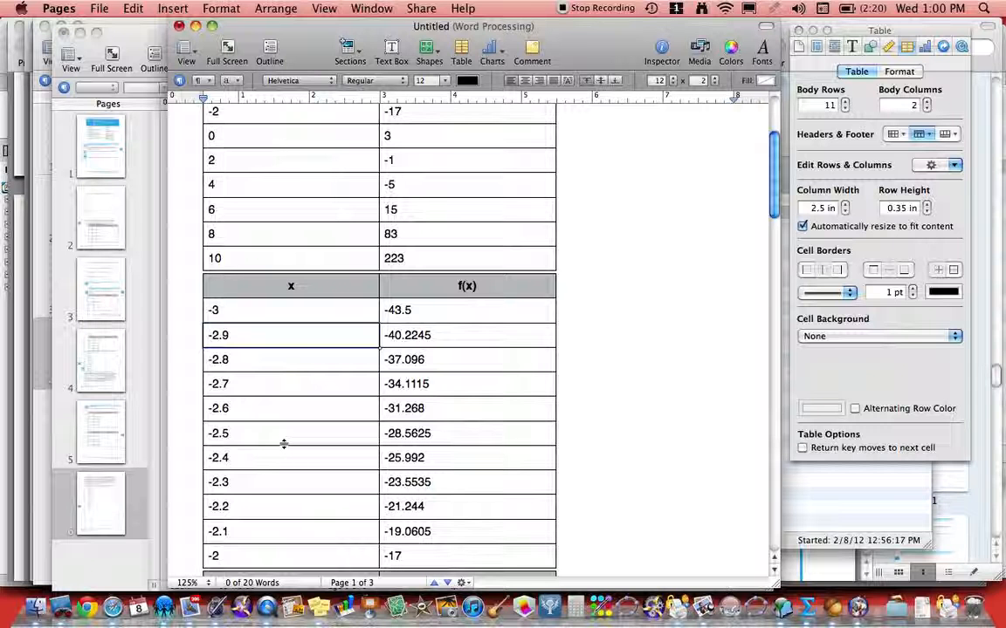
Step: Set the first x value in the second table to -1
{"action": "left_click", "coordinate": [240, 311]}
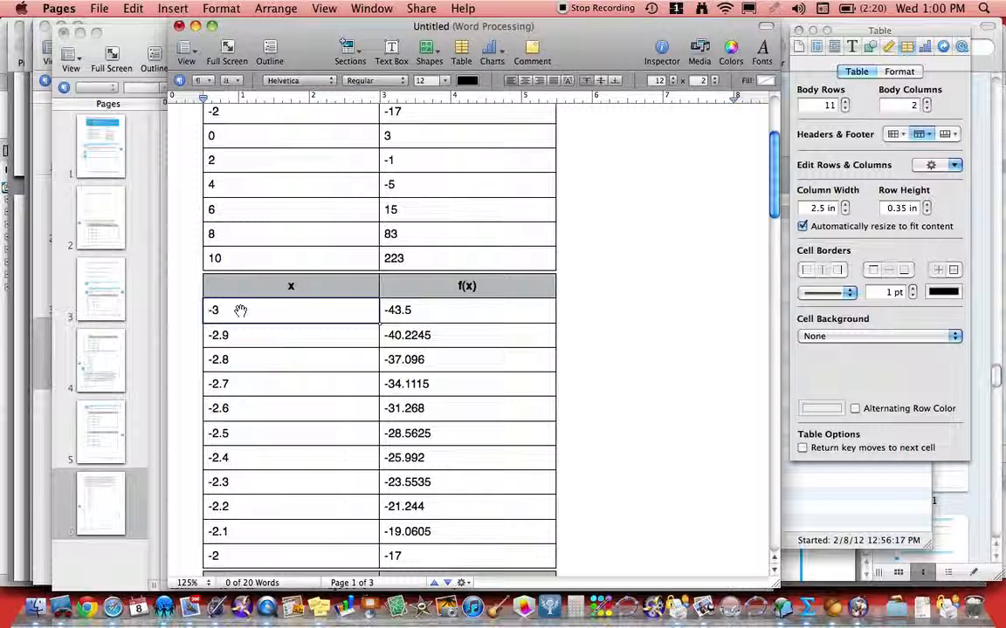
{"action": "type", "text": "-1"}
{"action": "key", "text": "Return"}
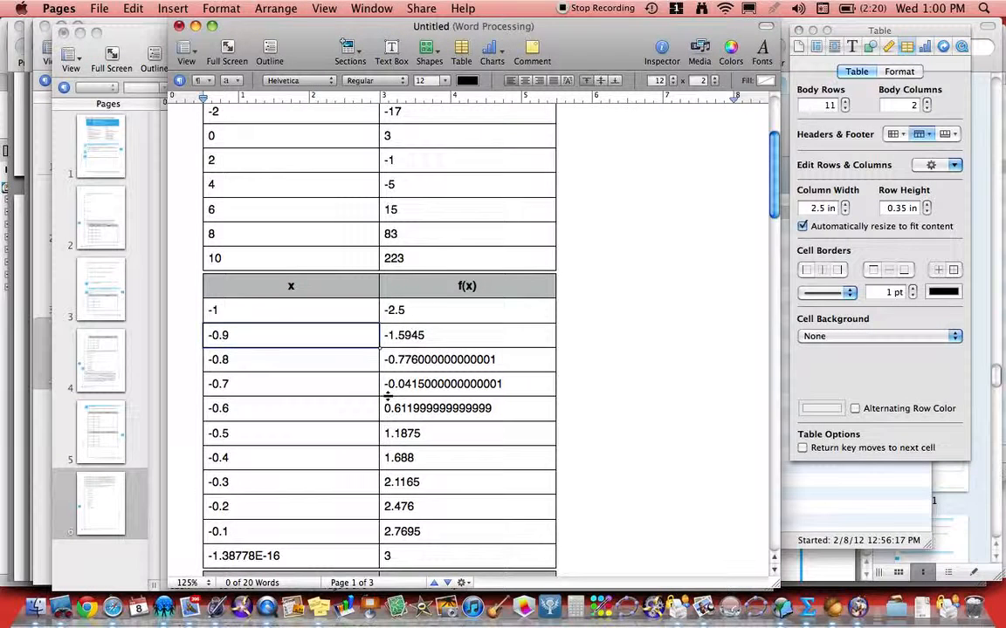
Step: Enter -.7 as the first x value in the third table
{"action": "scroll", "coordinate": [389, 397], "scroll_direction": "down", "scroll_amount": 5}
{"action": "scroll", "coordinate": [387, 400], "scroll_direction": "down", "scroll_amount": 1}
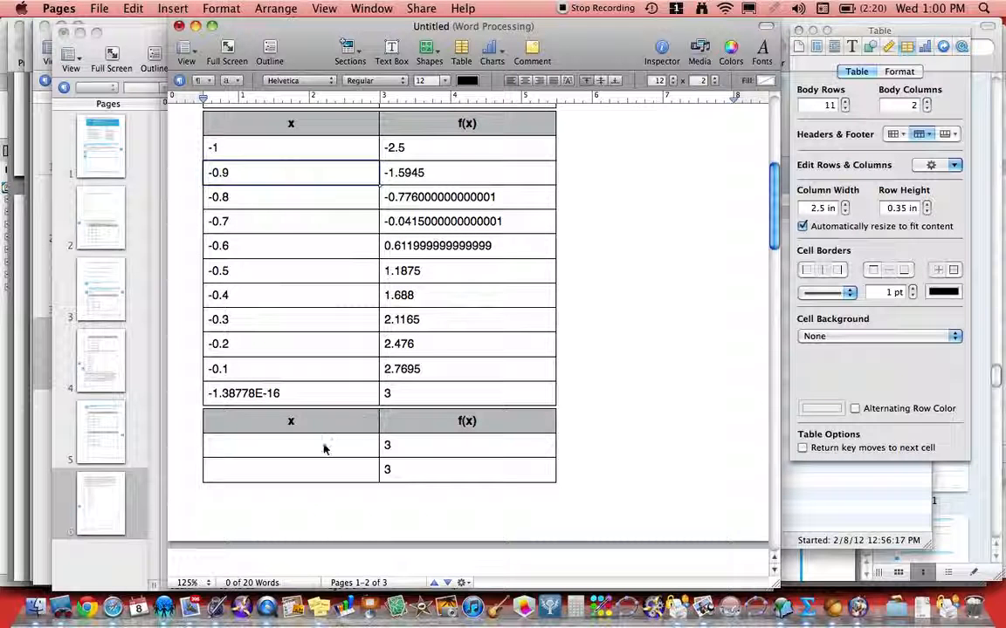
{"action": "left_click", "coordinate": [322, 453]}
{"action": "left_click", "coordinate": [322, 453]}
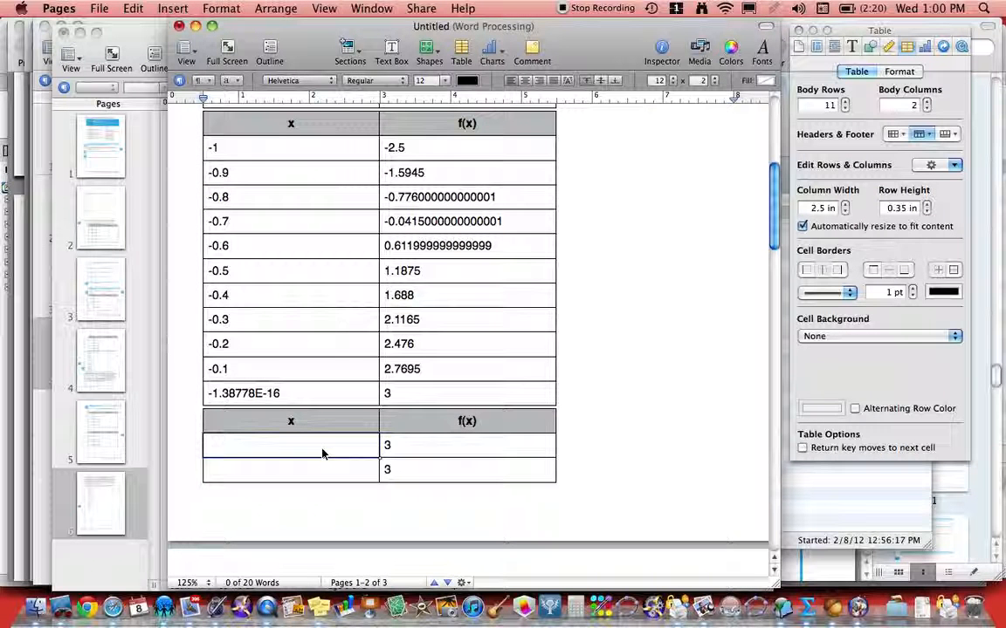
{"action": "type", "text": "-.7"}
Step: Enter the formula =a2+.01 in cell A3 of the third table and fill it down the x column to the last row
{"action": "left_click", "coordinate": [297, 480]}
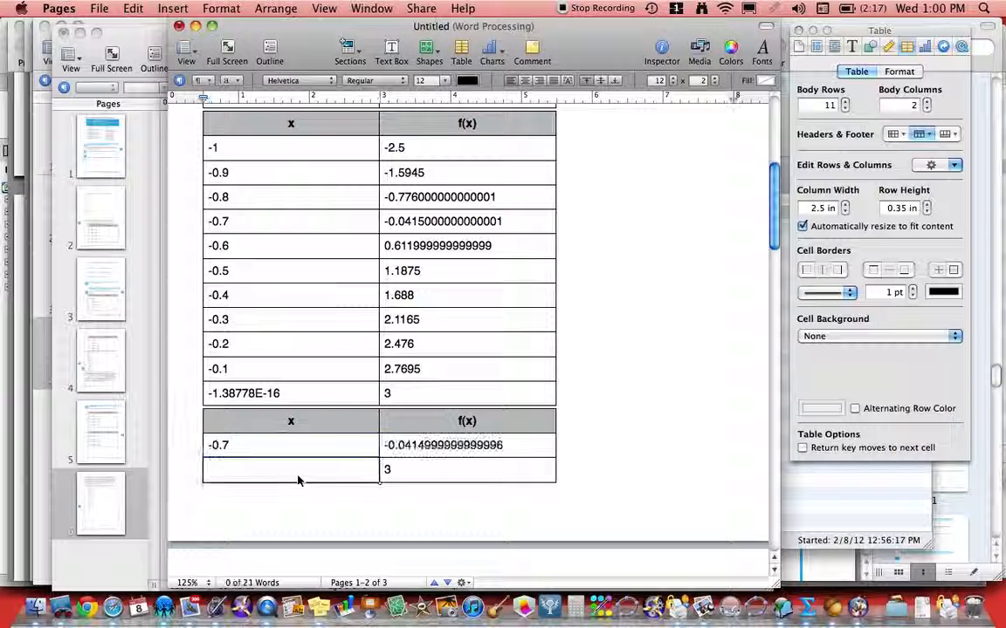
{"action": "type", "text": "=a2"}
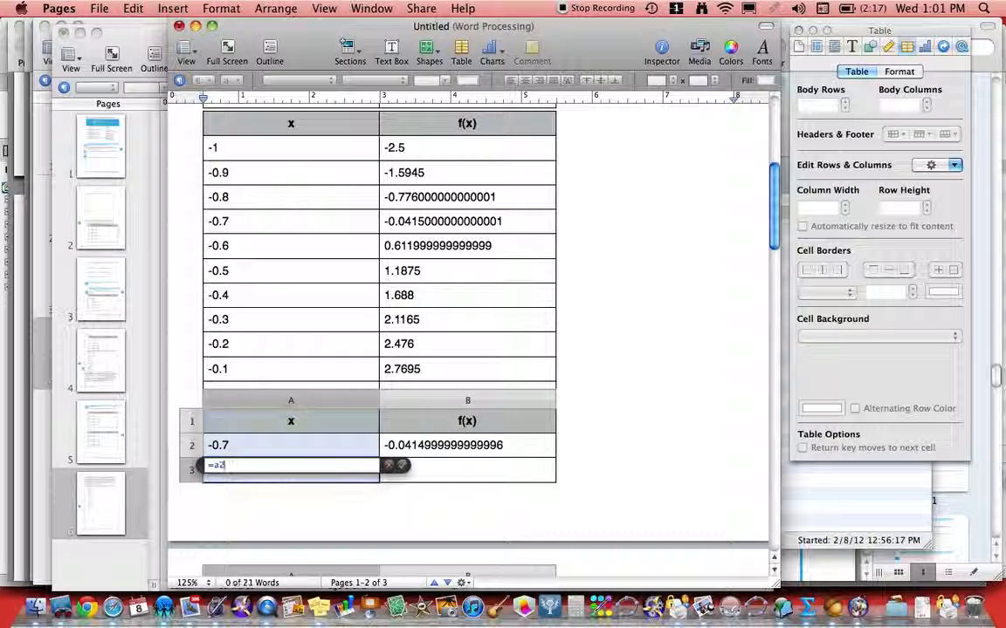
{"action": "type", "text": "+."}
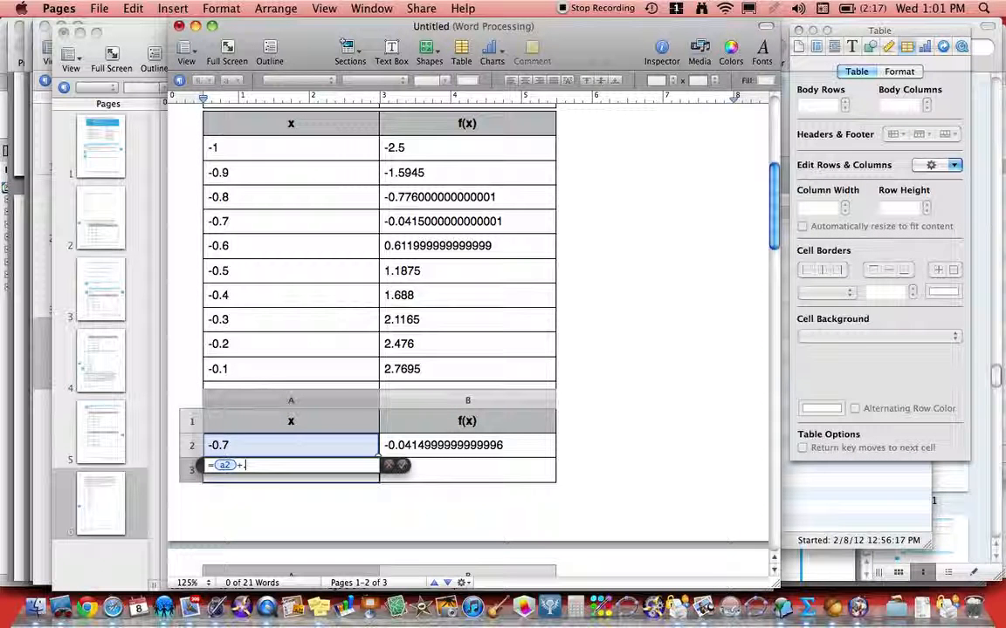
{"action": "type", "text": "01"}
{"action": "key", "text": "Return"}
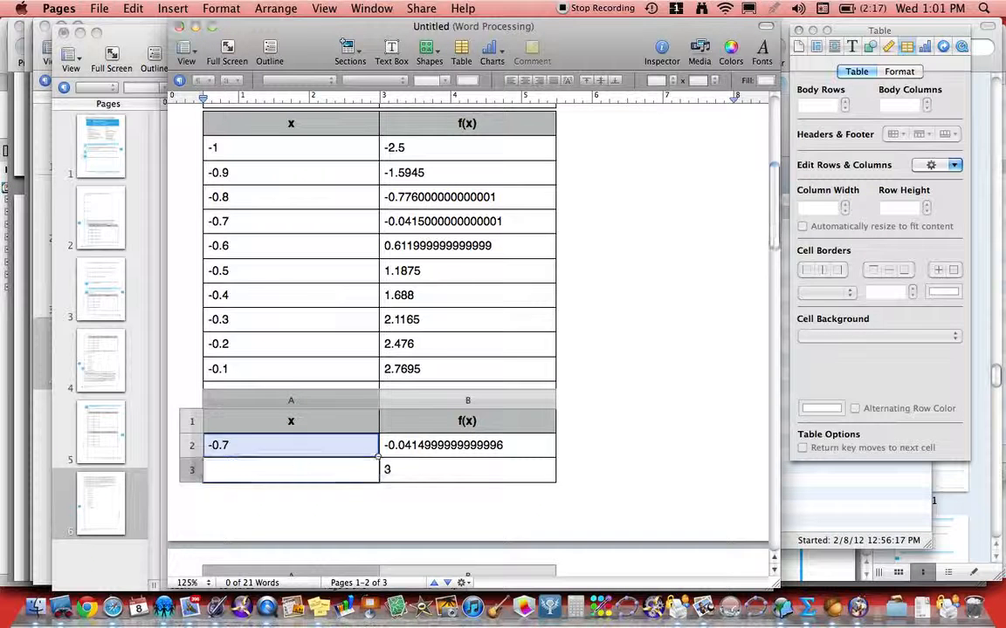
{"action": "left_click", "coordinate": [324, 412]}
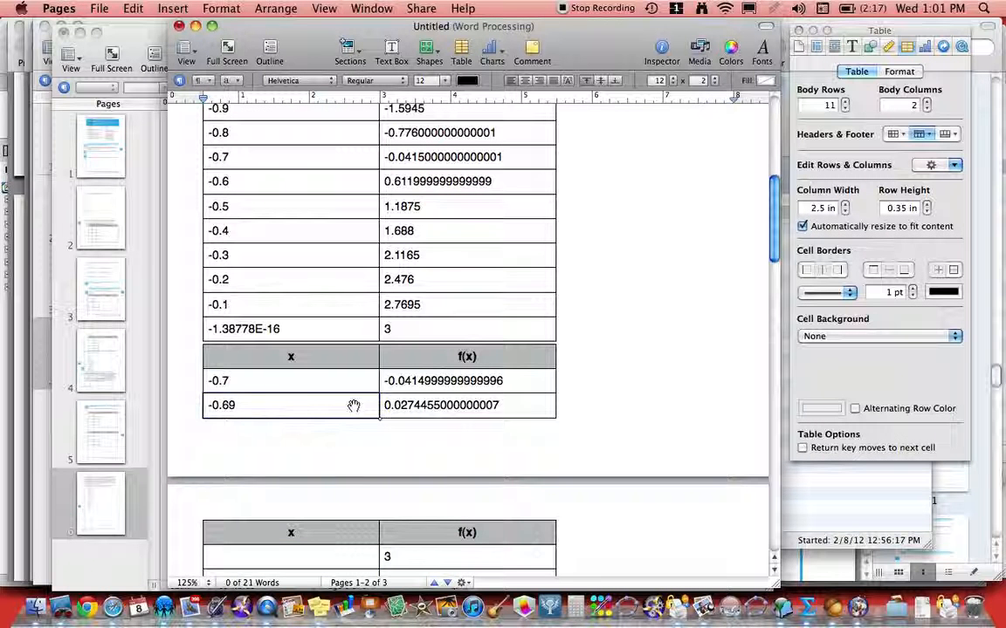
{"action": "left_click_drag", "start_coordinate": [379, 419], "coordinate": [382, 457]}
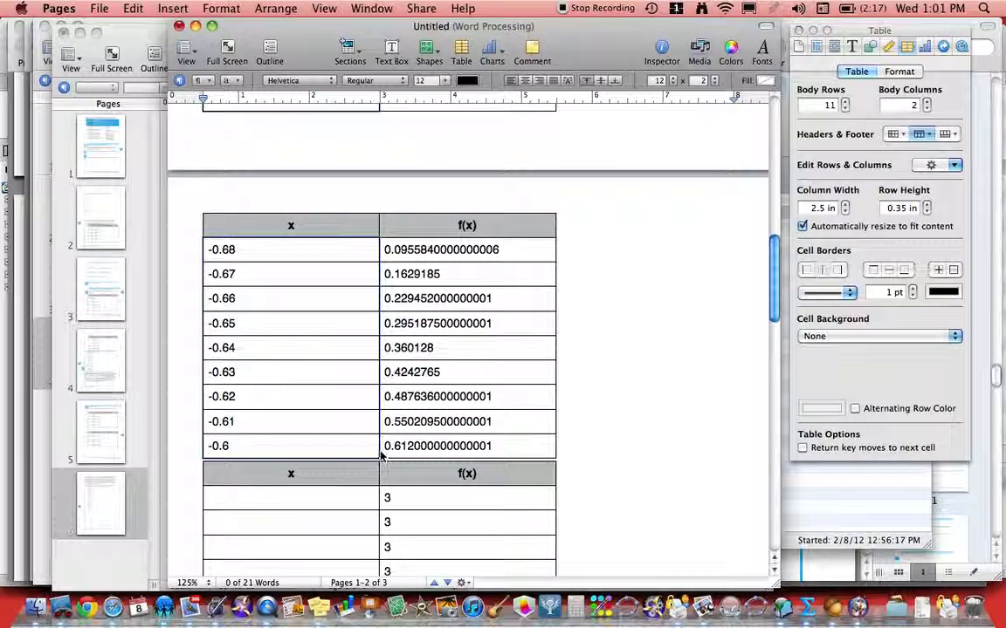
Step: Insert blank lines between the second and third tables so the whole third table starts on the next page
{"action": "scroll", "coordinate": [382, 380], "scroll_direction": "up", "scroll_amount": 5}
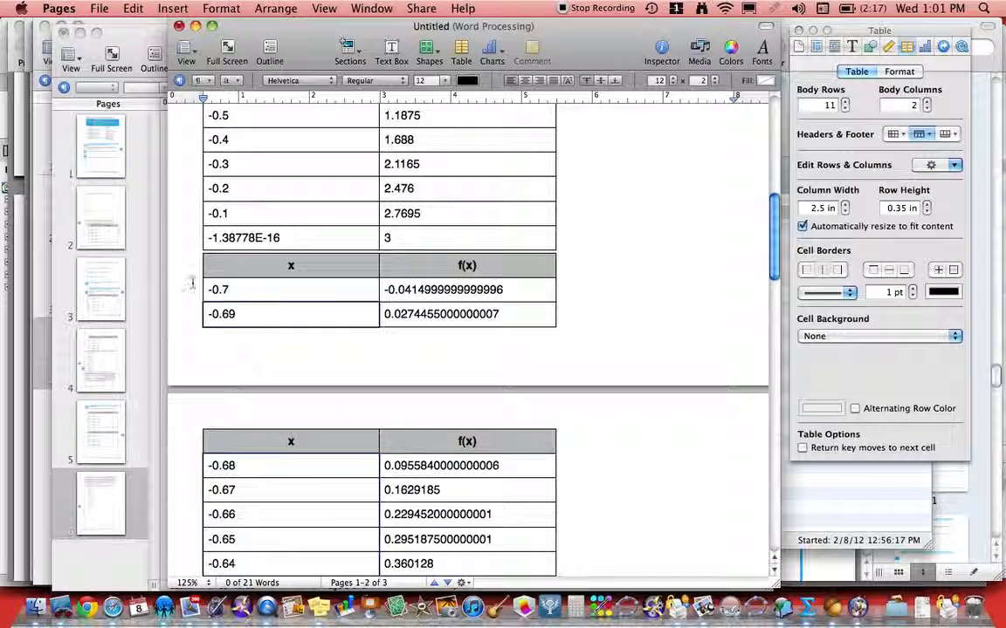
{"action": "left_click", "coordinate": [189, 277]}
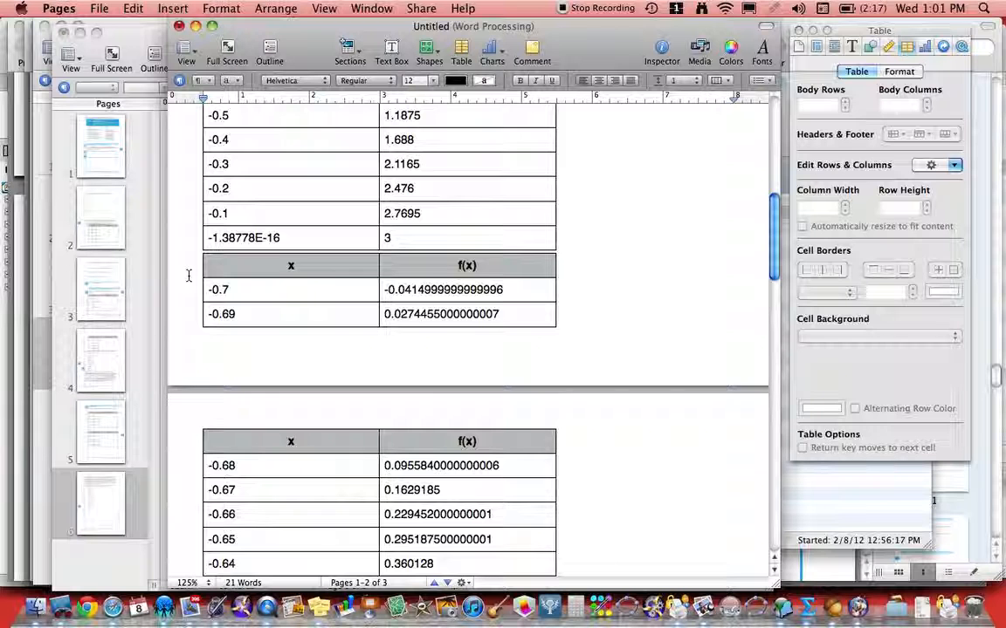
{"action": "scroll", "coordinate": [189, 278], "scroll_direction": "down", "scroll_amount": 5}
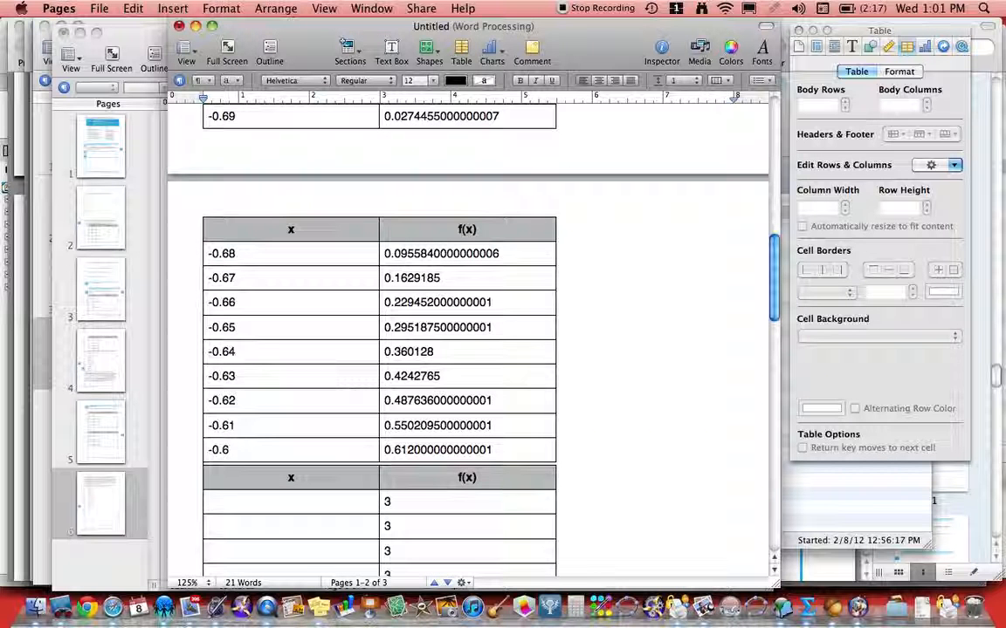
{"action": "key", "text": "Return"}
{"action": "key", "text": "Return"}
{"action": "key", "text": "Return"}
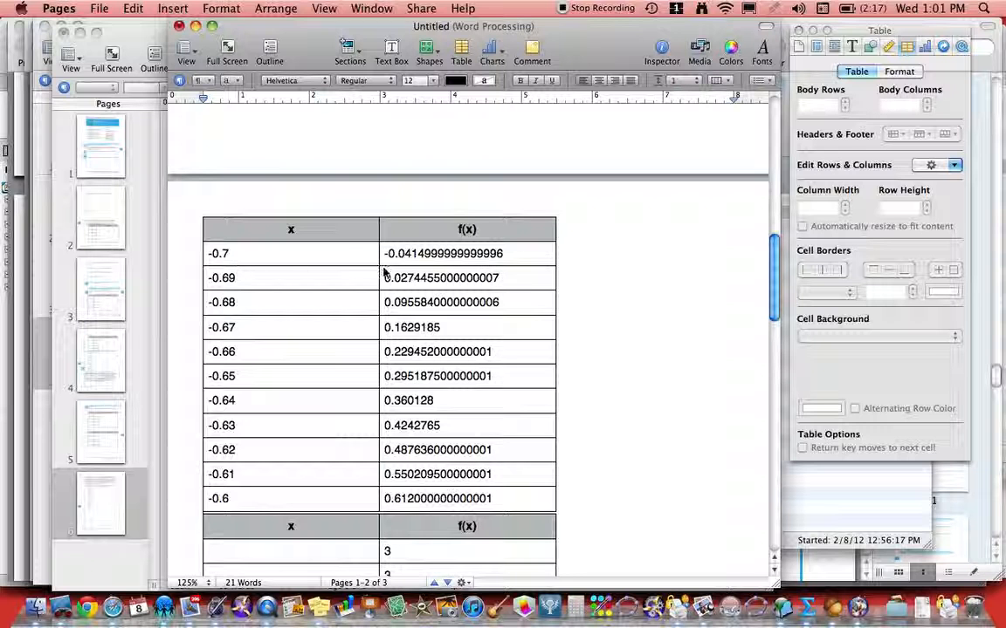
Step: Enter -.7 as the first x value in the fourth table
{"action": "scroll", "coordinate": [384, 274], "scroll_direction": "down", "scroll_amount": 5}
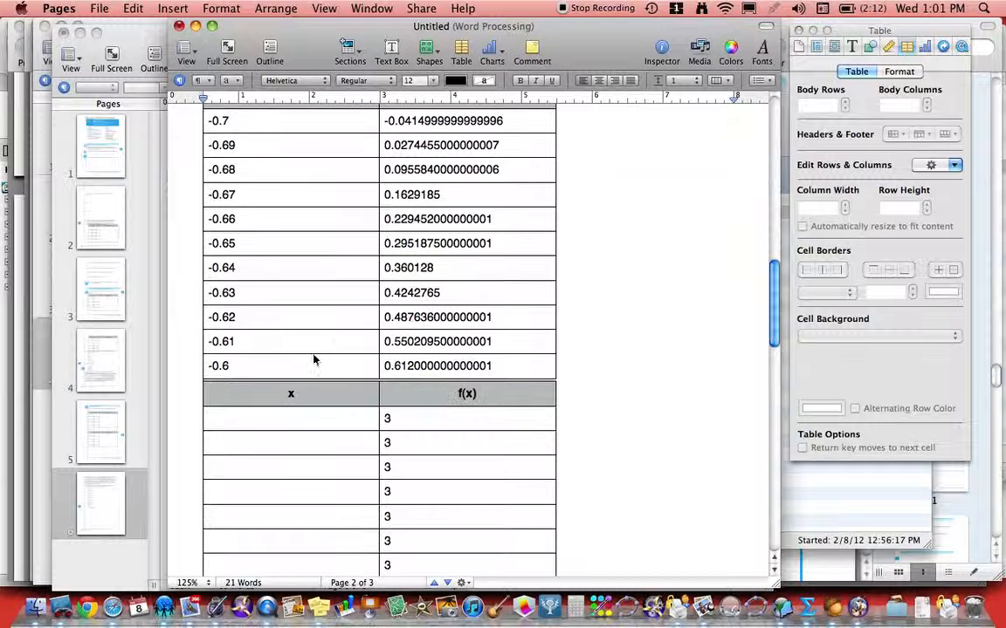
{"action": "left_click", "coordinate": [277, 423]}
{"action": "left_click", "coordinate": [277, 423]}
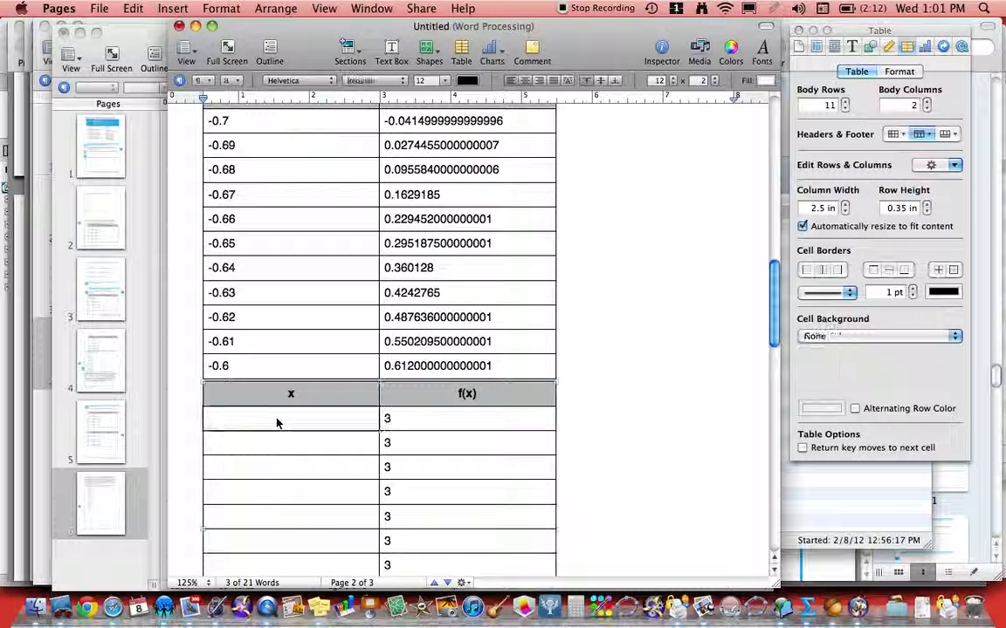
{"action": "type", "text": "-0."}
{"action": "type", "text": "7"}
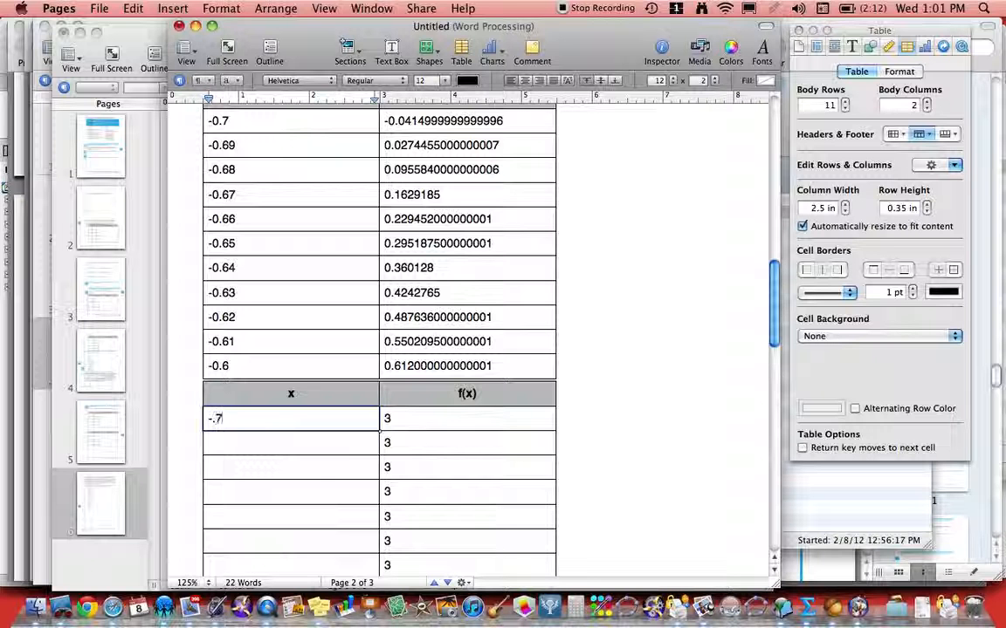
Step: Enter the formula =a2+.001 in cell A3 of the fourth table and fill it down the x column to the last row
{"action": "left_click", "coordinate": [259, 447]}
{"action": "type", "text": "="}
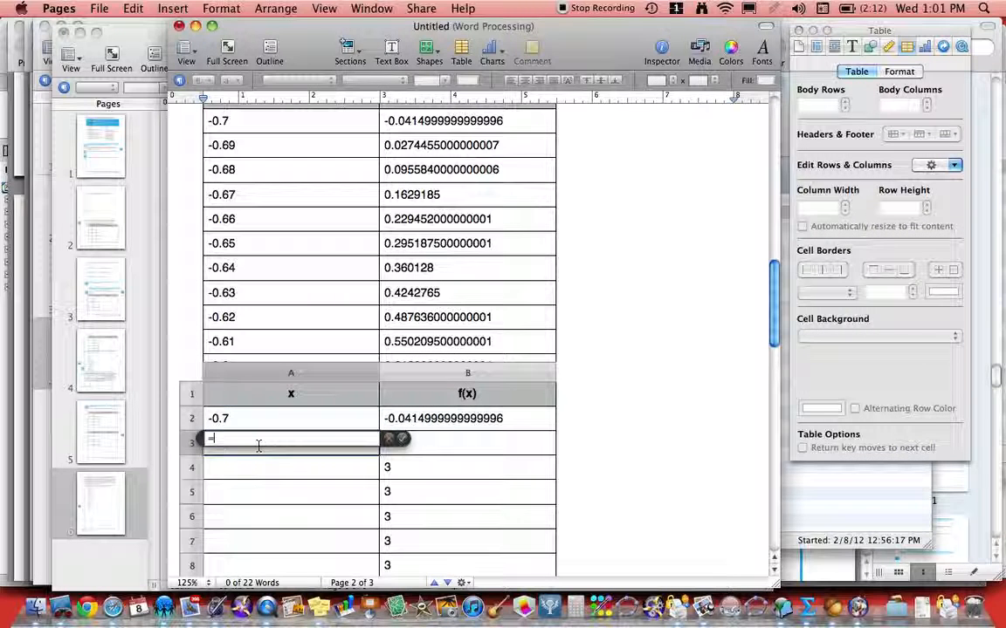
{"action": "type", "text": "a2+.0"}
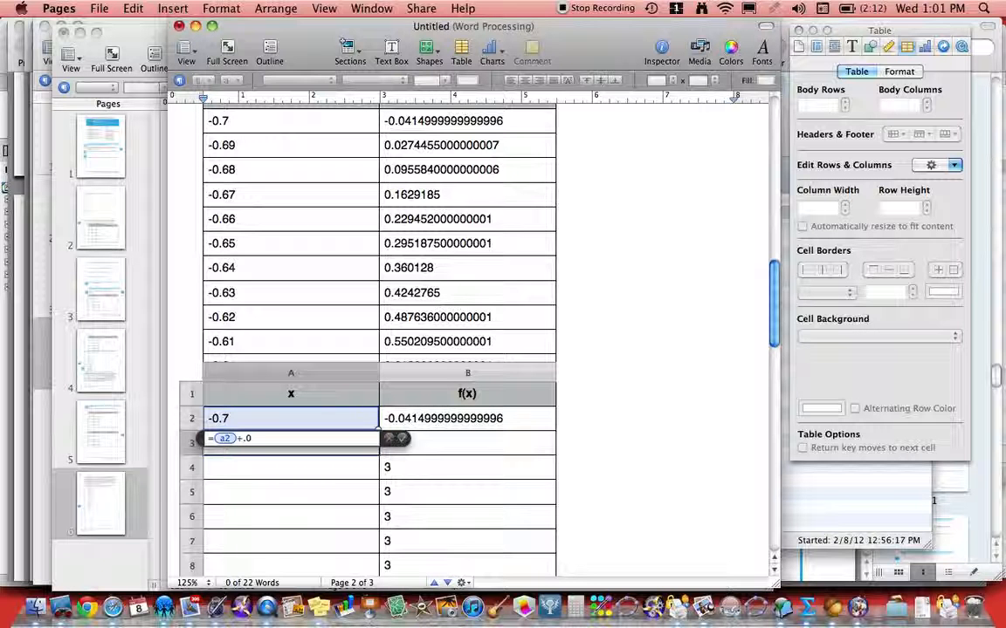
{"action": "type", "text": "01"}
{"action": "key", "text": "Return"}
{"action": "left_click", "coordinate": [304, 448]}
{"action": "left_click_drag", "start_coordinate": [378, 455], "coordinate": [370, 541]}
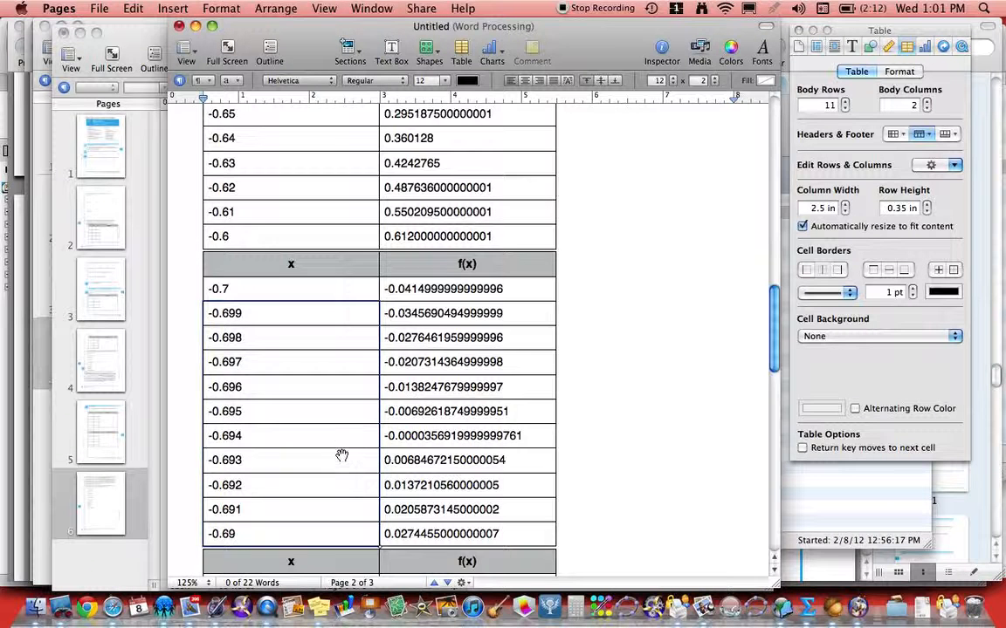
Step: Enter -.694 as the first x value in the fifth table
{"action": "scroll", "coordinate": [341, 454], "scroll_direction": "down", "scroll_amount": 5}
{"action": "left_click", "coordinate": [310, 477]}
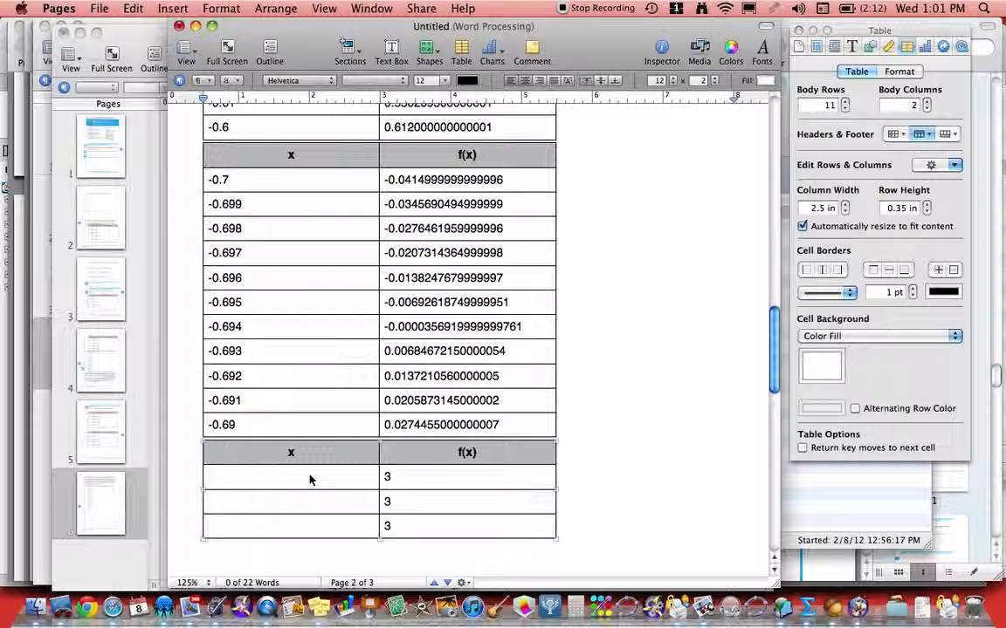
{"action": "left_click", "coordinate": [309, 478]}
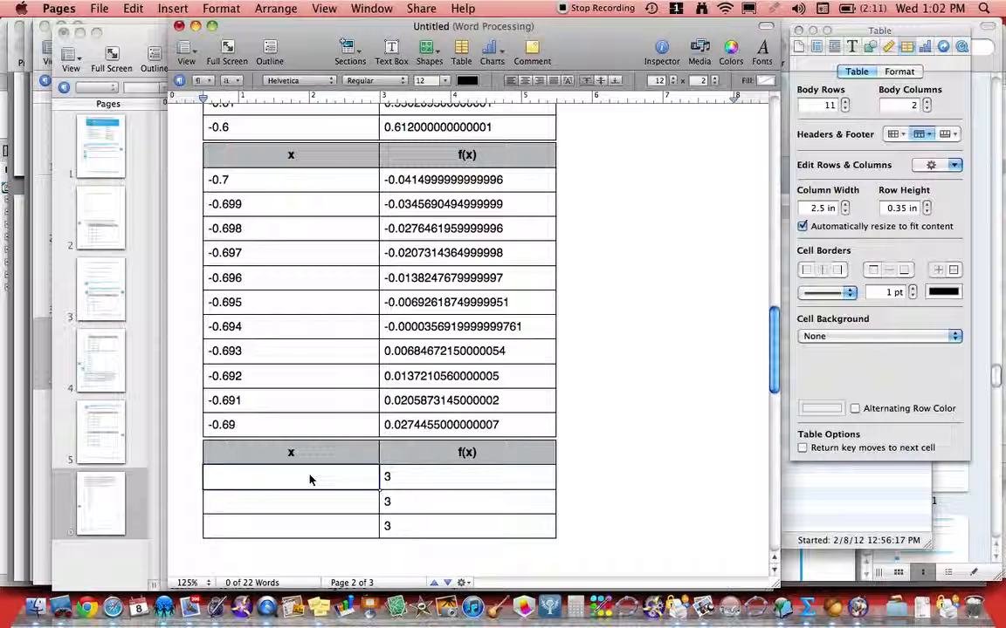
{"action": "type", "text": "-."}
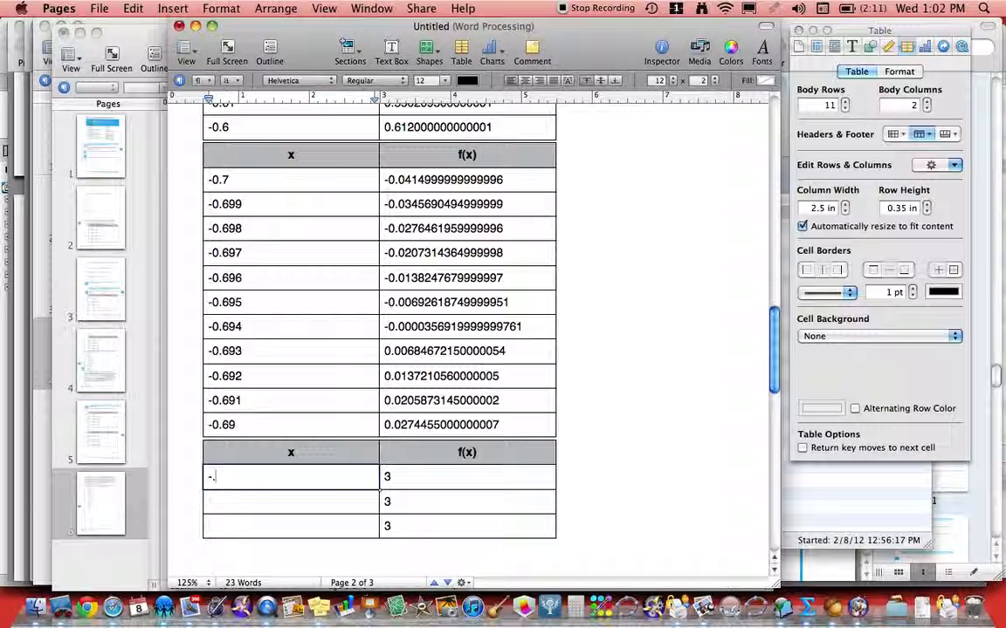
{"action": "type", "text": "694"}
Step: Enter the formula =a2+.0001 in cell A3 of the fifth table
{"action": "left_click", "coordinate": [308, 507]}
{"action": "type", "text": "=a2+.00"}
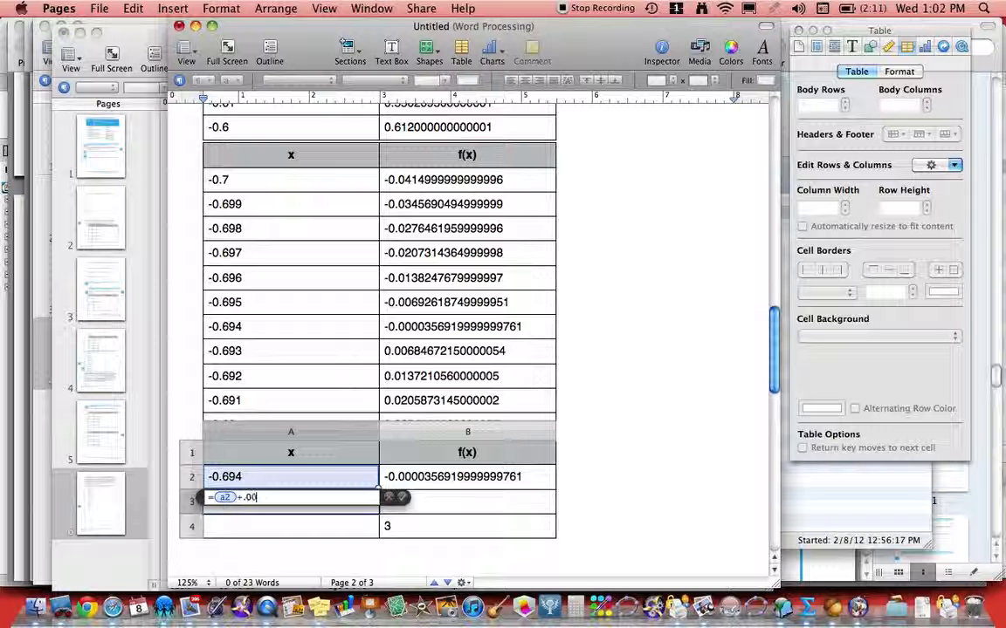
{"action": "type", "text": "01"}
{"action": "key", "text": "Return"}
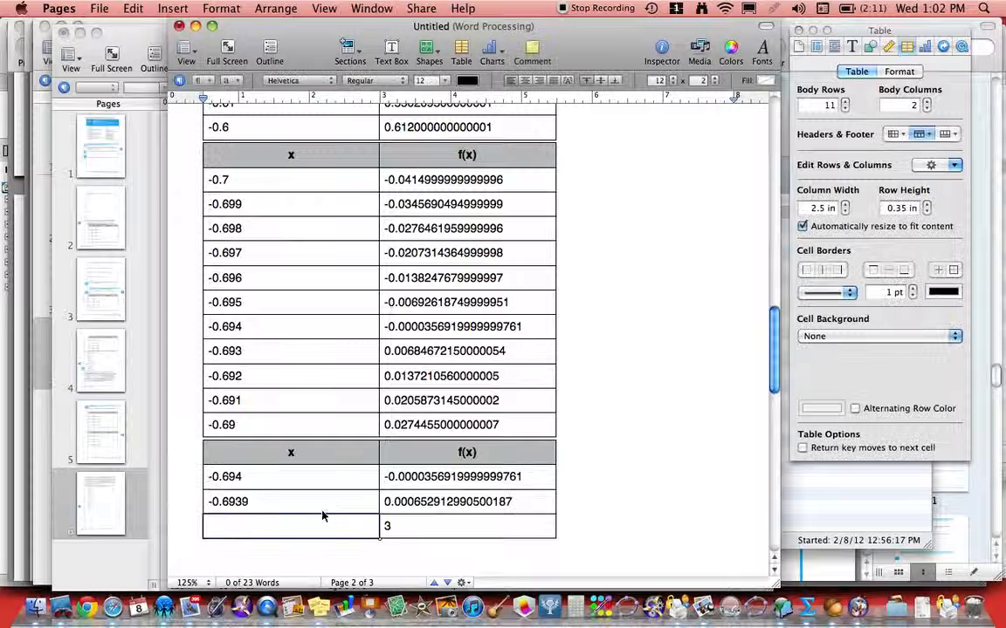
Step: Insert blank lines between the fourth and fifth tables so the whole fifth table starts on the next page
{"action": "scroll", "coordinate": [348, 505], "scroll_direction": "down", "scroll_amount": 2}
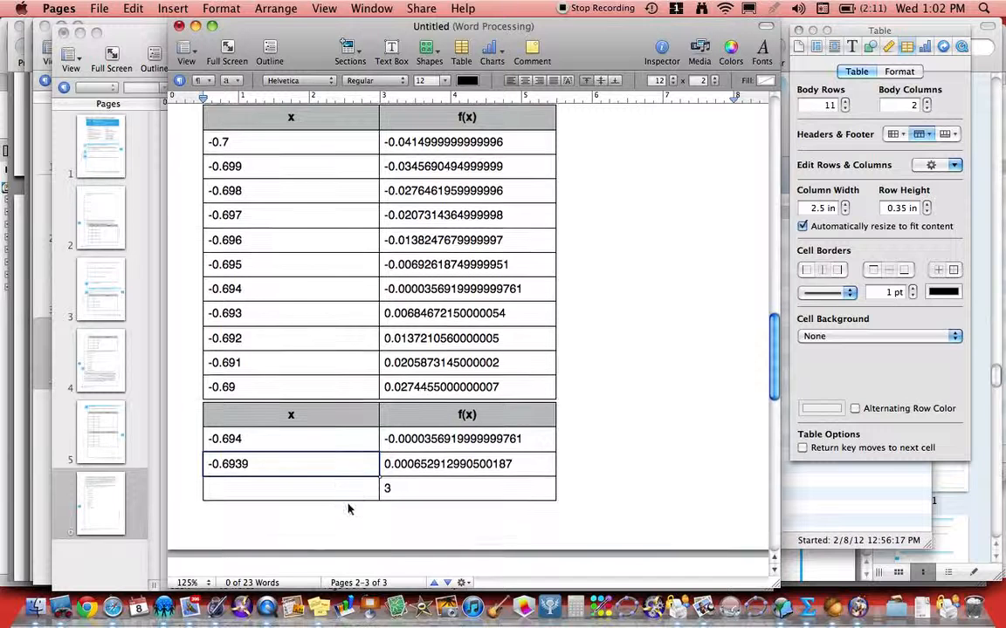
{"action": "left_click", "coordinate": [193, 412]}
{"action": "key", "text": "Return"}
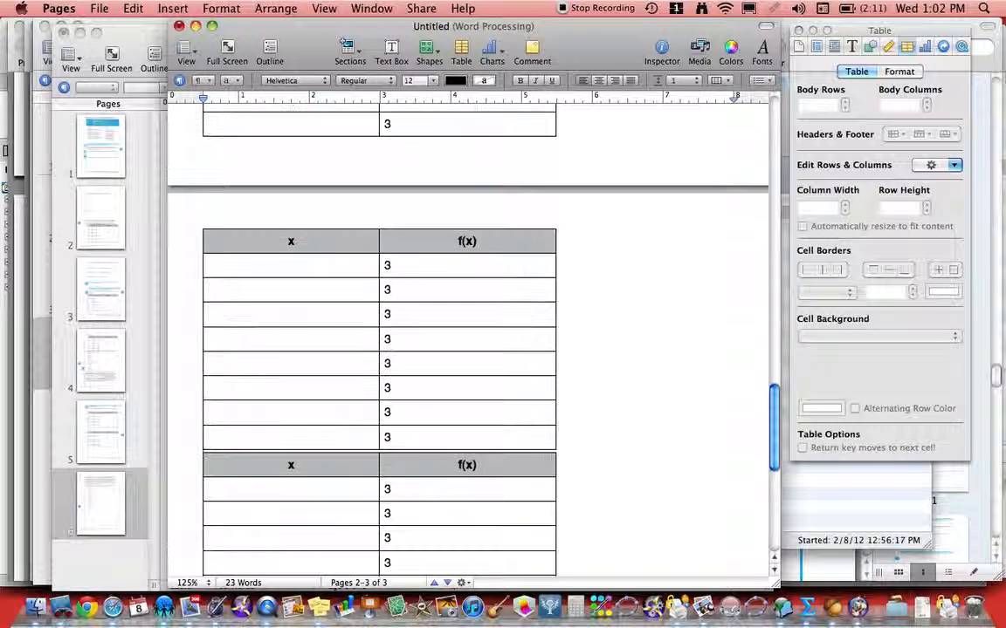
{"action": "key", "text": "Return"}
{"action": "key", "text": "Return"}
{"action": "key", "text": "Return"}
{"action": "key", "text": "Return"}
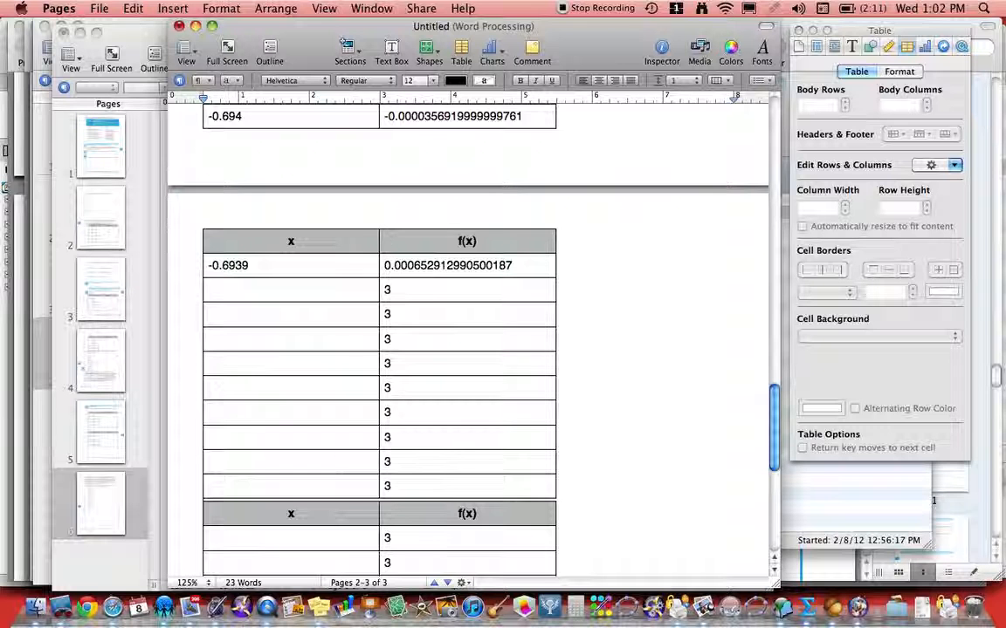
{"action": "key", "text": "Return"}
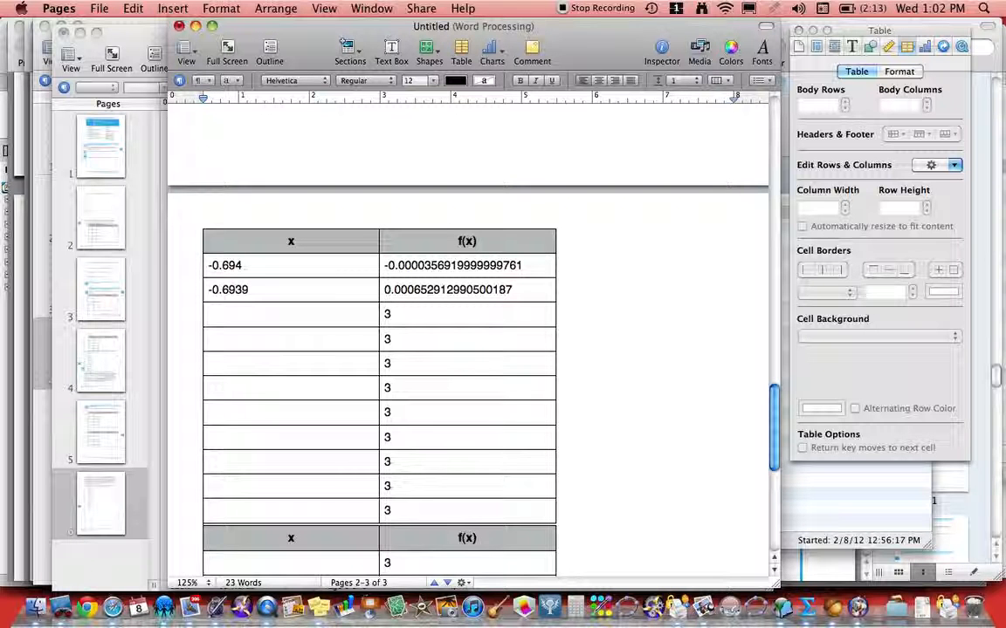
Step: Fill the formula in cell A3 of the fifth table down the x column to the last row
{"action": "left_click", "coordinate": [360, 299]}
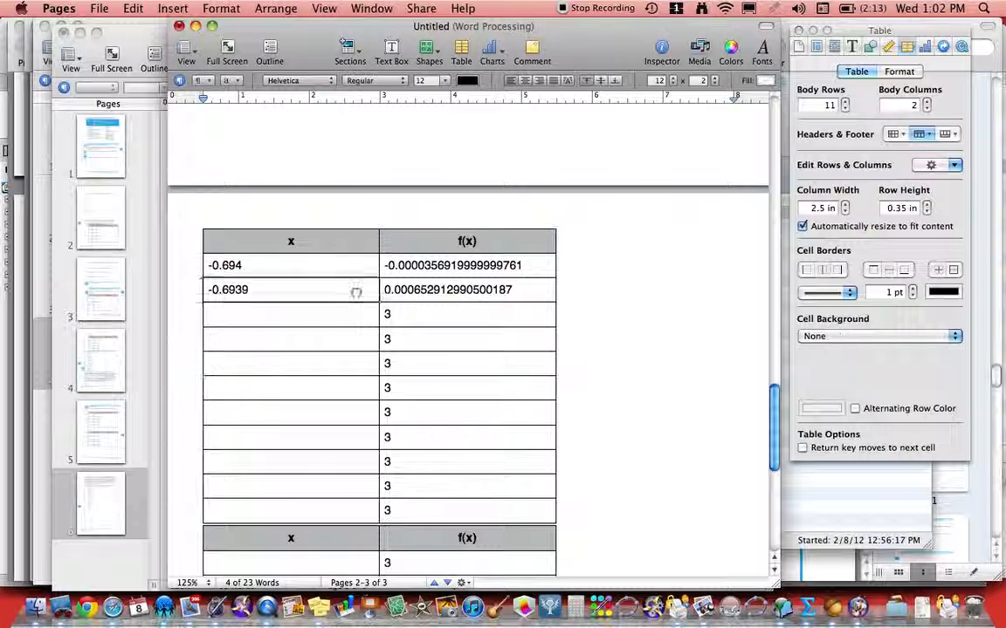
{"action": "double_click", "coordinate": [356, 297]}
{"action": "key", "text": "Return"}
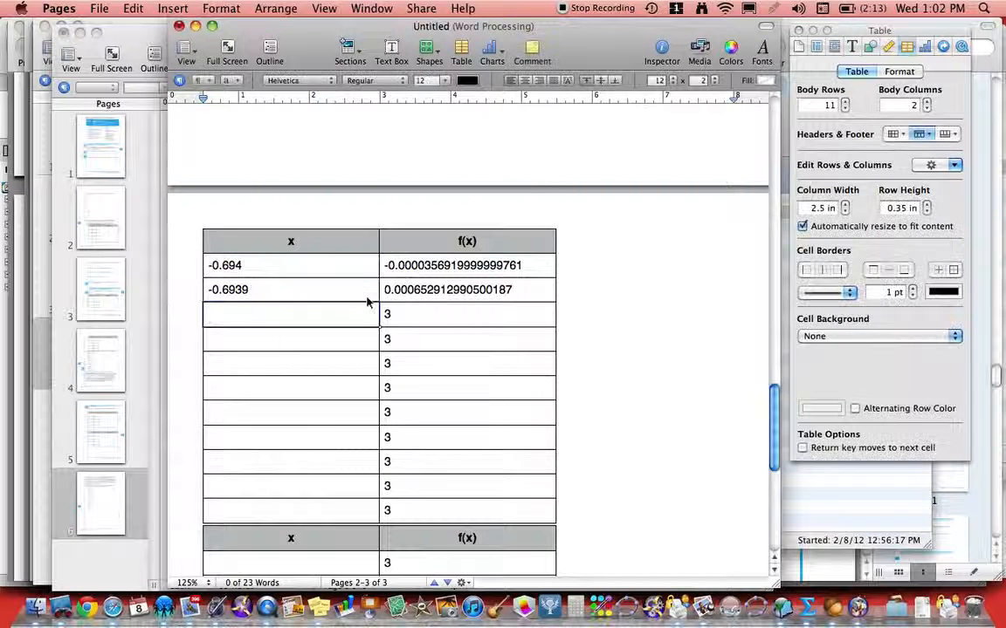
{"action": "left_click_drag", "start_coordinate": [377, 301], "coordinate": [382, 510]}
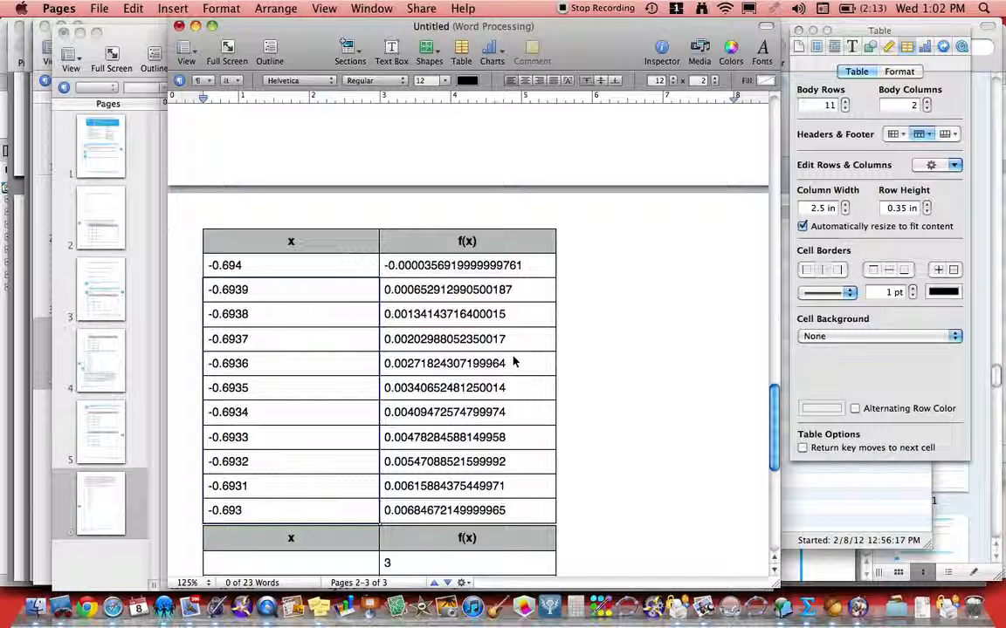
Step: Write x=-.694 on the line above the first table to record the first zero
{"action": "scroll", "coordinate": [514, 361], "scroll_direction": "up", "scroll_amount": 3}
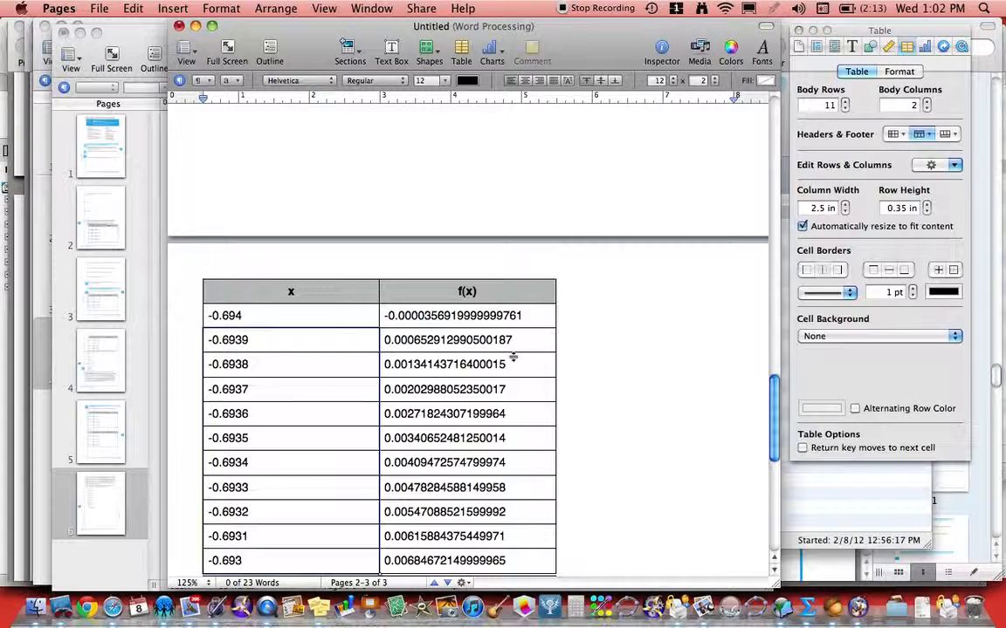
{"action": "scroll", "coordinate": [513, 359], "scroll_direction": "up", "scroll_amount": 15}
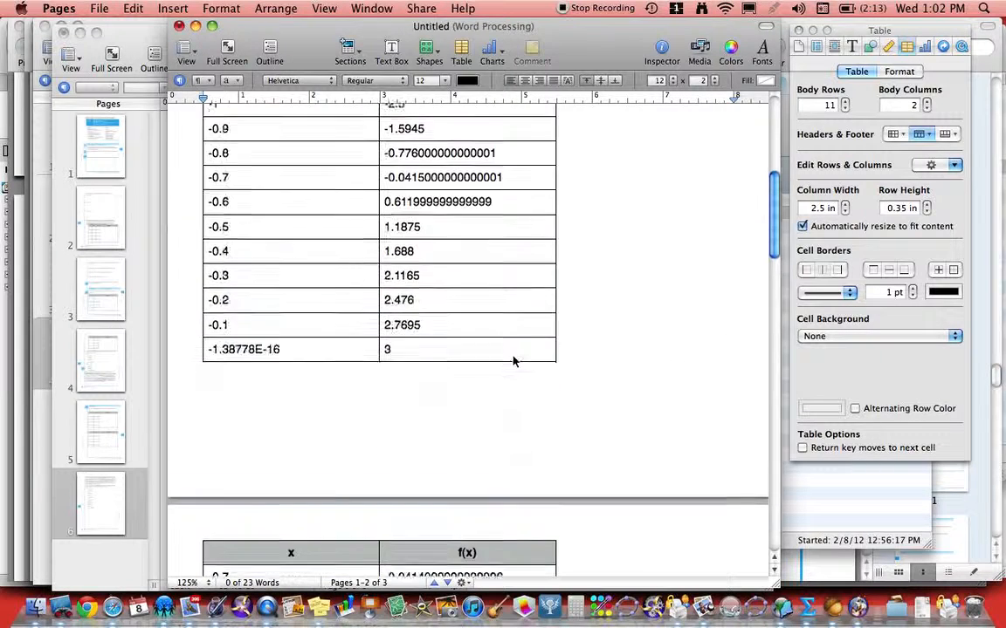
{"action": "scroll", "coordinate": [513, 359], "scroll_direction": "up", "scroll_amount": 10}
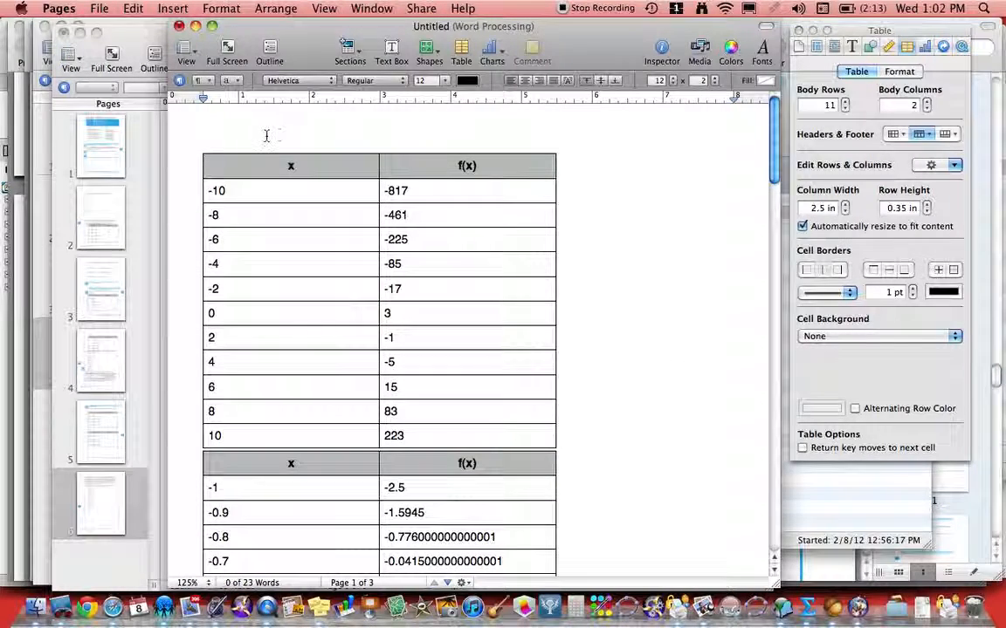
{"action": "left_click", "coordinate": [267, 136]}
{"action": "type", "text": "x="}
{"action": "type", "text": "-"}
{"action": "type", "text": ".894"}
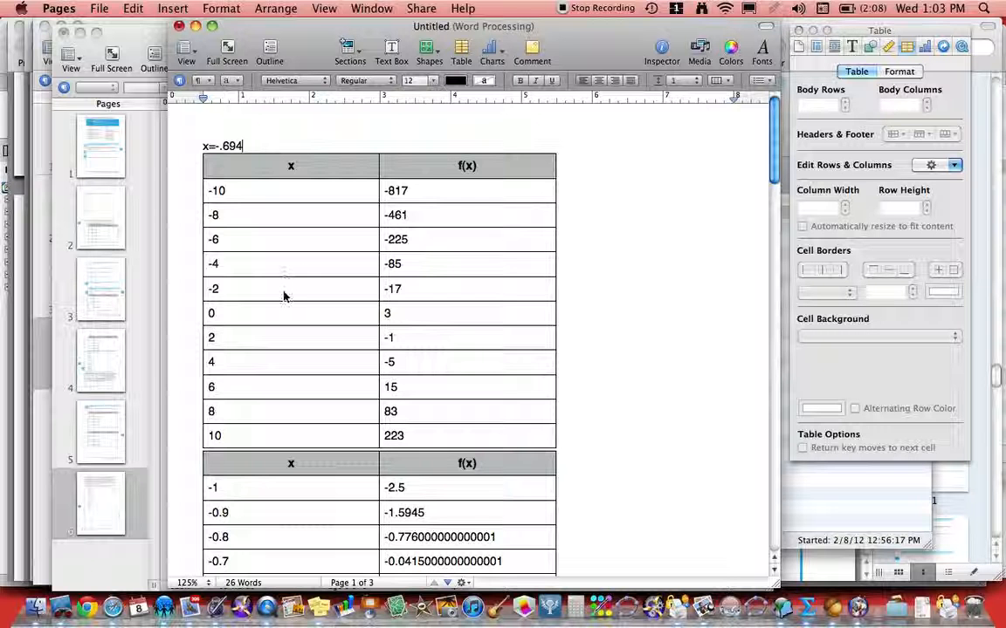
Step: Replace the first x value in the second table with 0
{"action": "scroll", "coordinate": [283, 313], "scroll_direction": "down", "scroll_amount": 3}
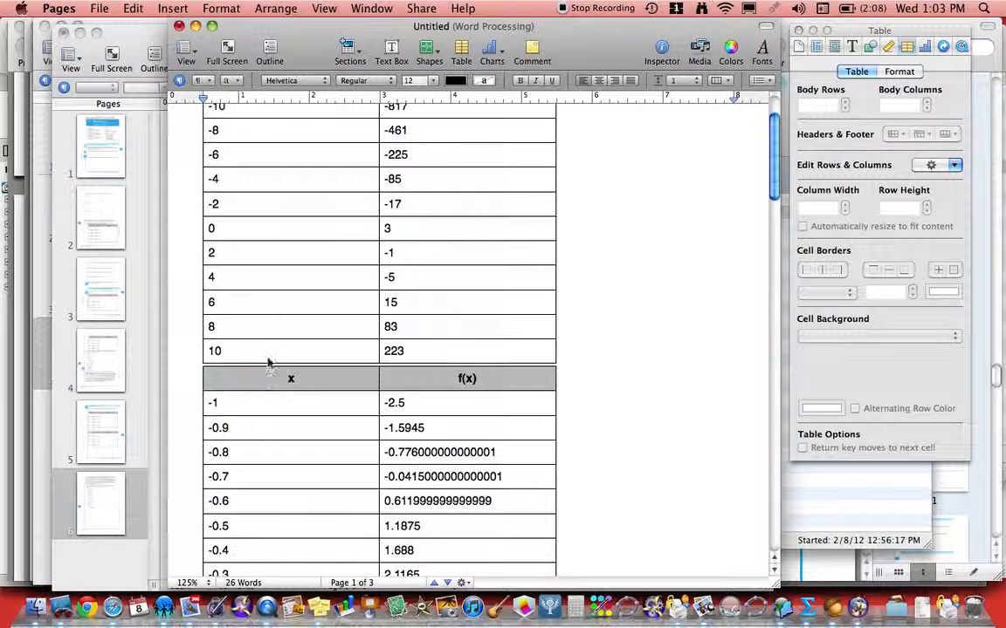
{"action": "left_click", "coordinate": [244, 410]}
{"action": "left_click", "coordinate": [244, 407]}
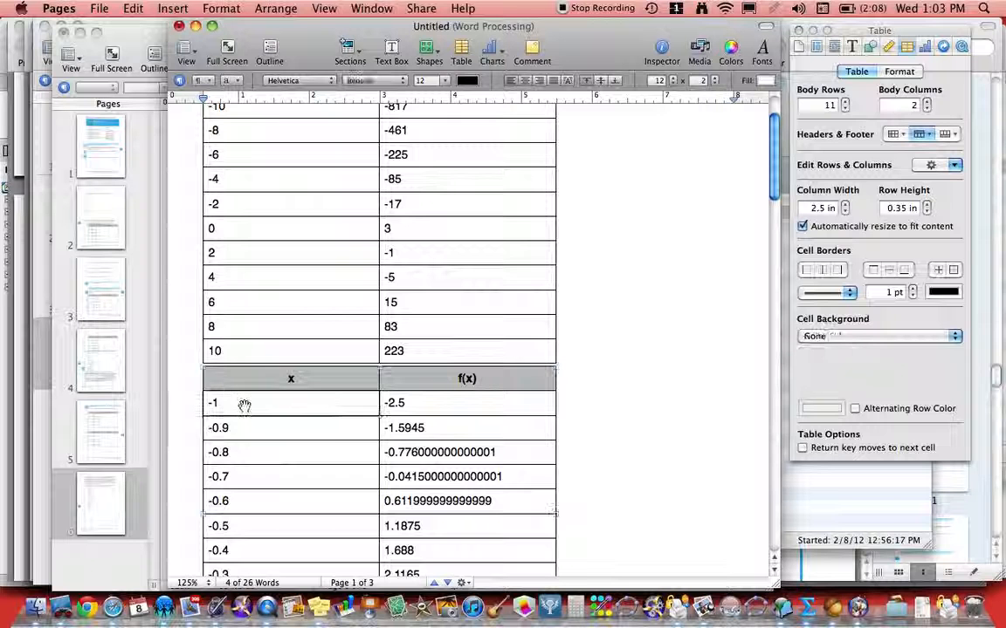
{"action": "key", "text": "BackSpace"}
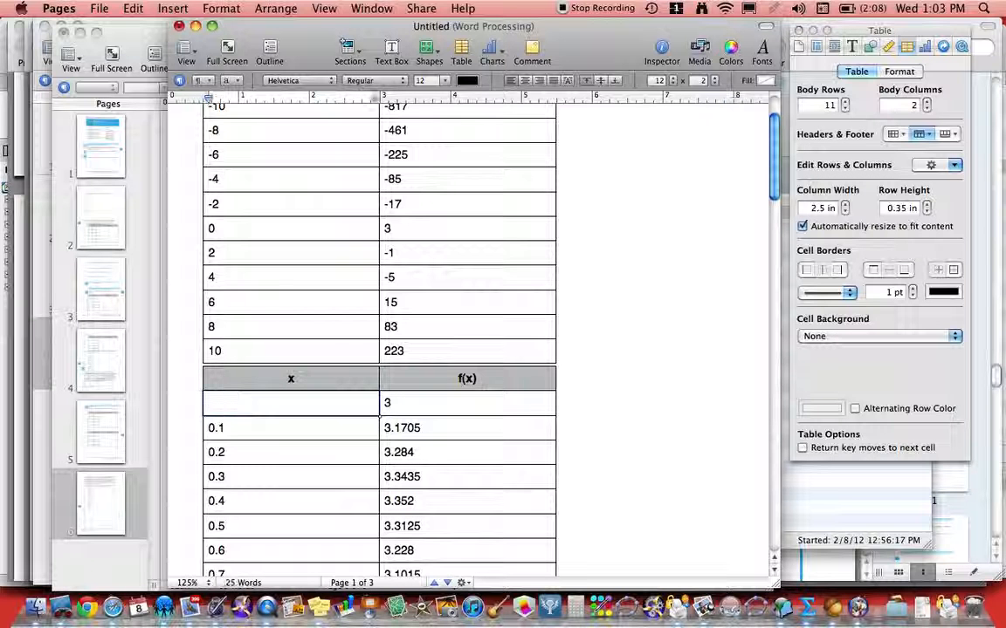
{"action": "type", "text": "0"}
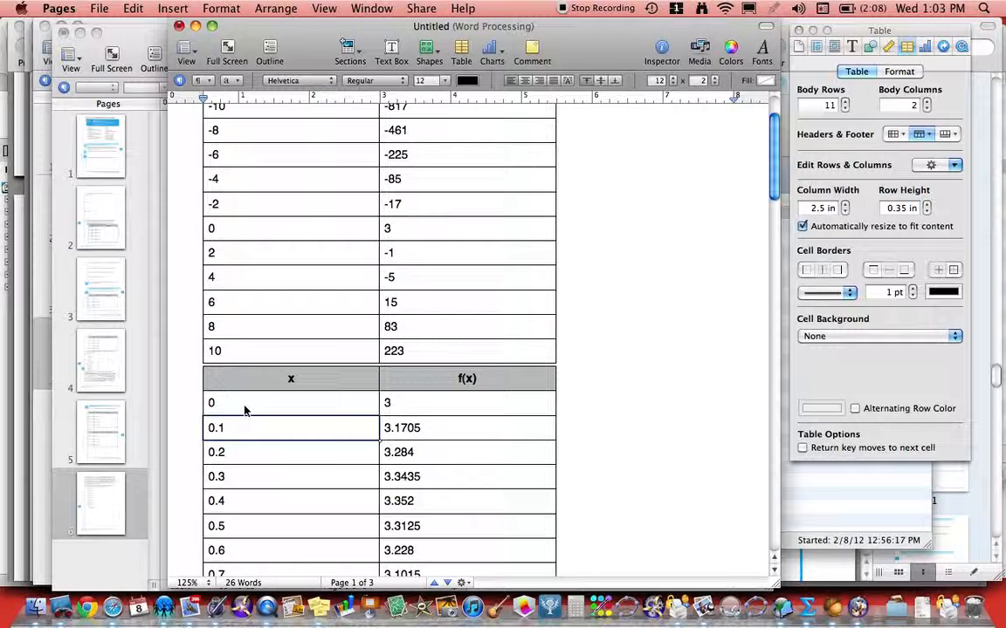
Step: Set the first x value in the second table to 1
{"action": "scroll", "coordinate": [245, 410], "scroll_direction": "down", "scroll_amount": 5}
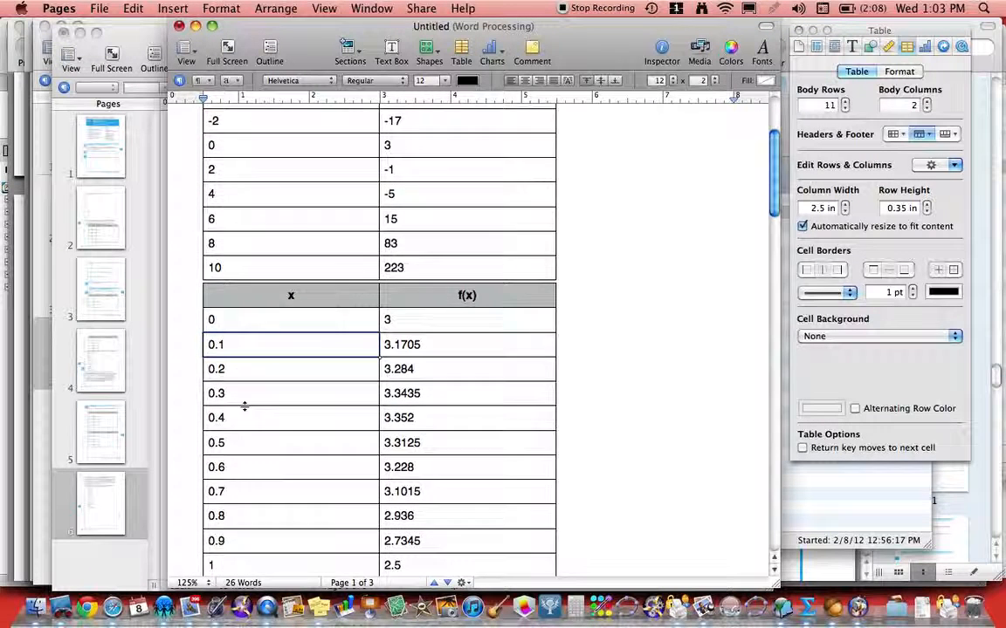
{"action": "scroll", "coordinate": [245, 410], "scroll_direction": "down", "scroll_amount": 1}
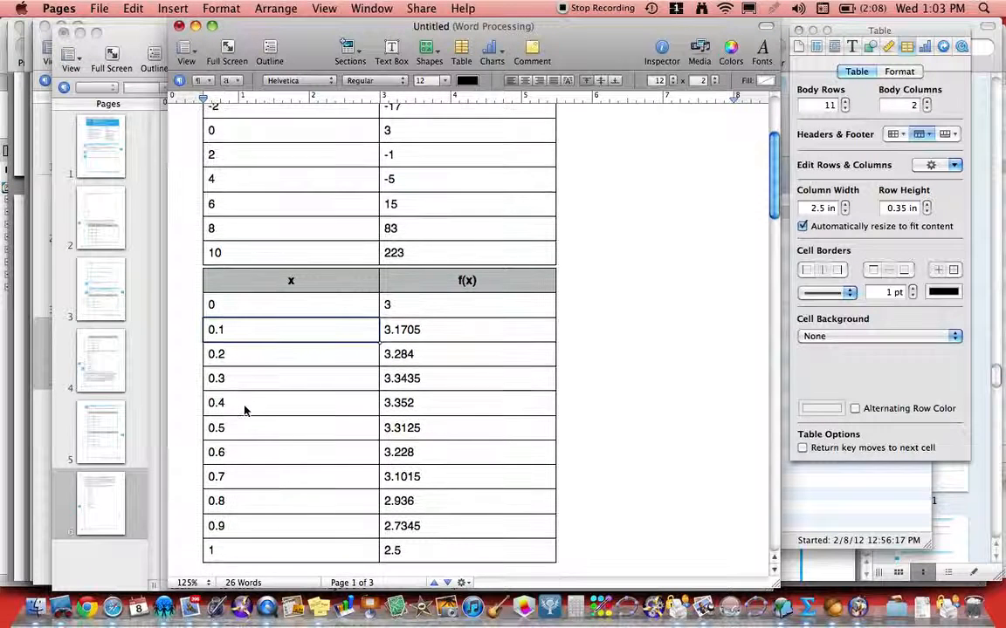
{"action": "left_click", "coordinate": [246, 306]}
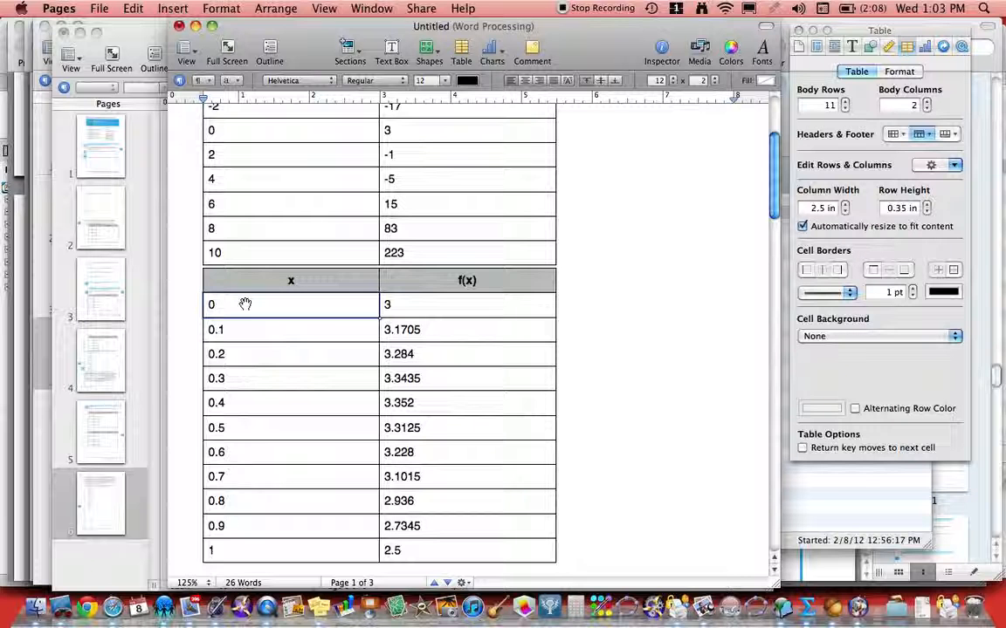
{"action": "type", "text": "1"}
{"action": "key", "text": "Return"}
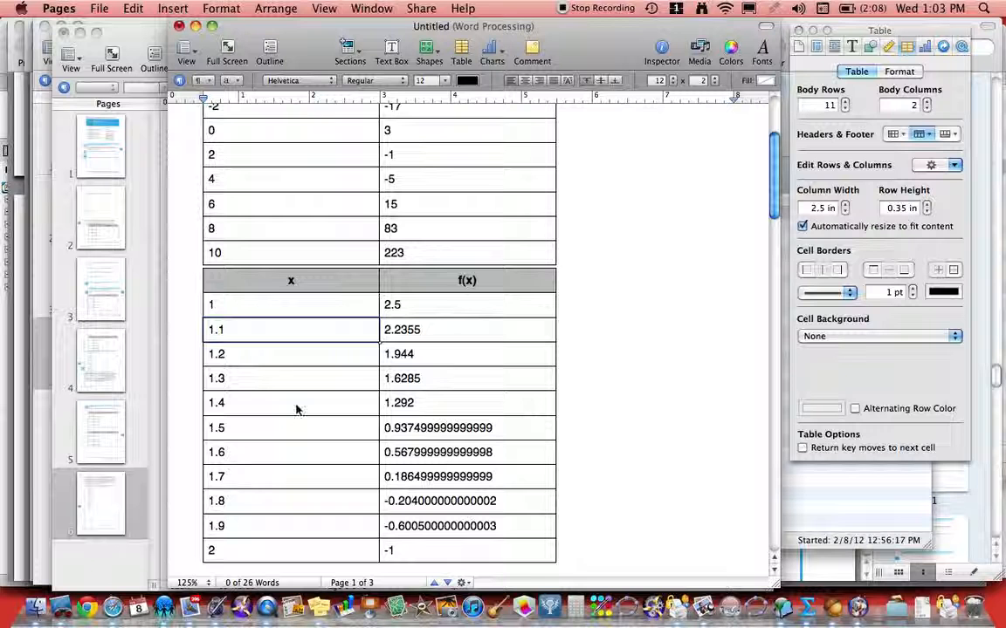
Step: Replace the first x value in the third table with 1.7
{"action": "scroll", "coordinate": [282, 485], "scroll_direction": "down", "scroll_amount": 10}
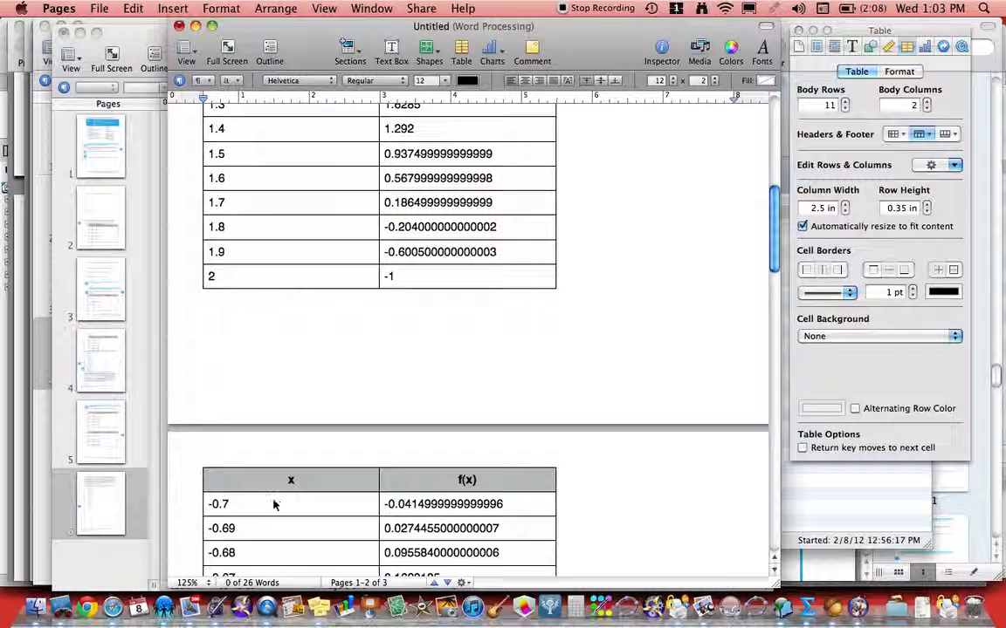
{"action": "left_click", "coordinate": [274, 502]}
{"action": "key", "text": "super+v"}
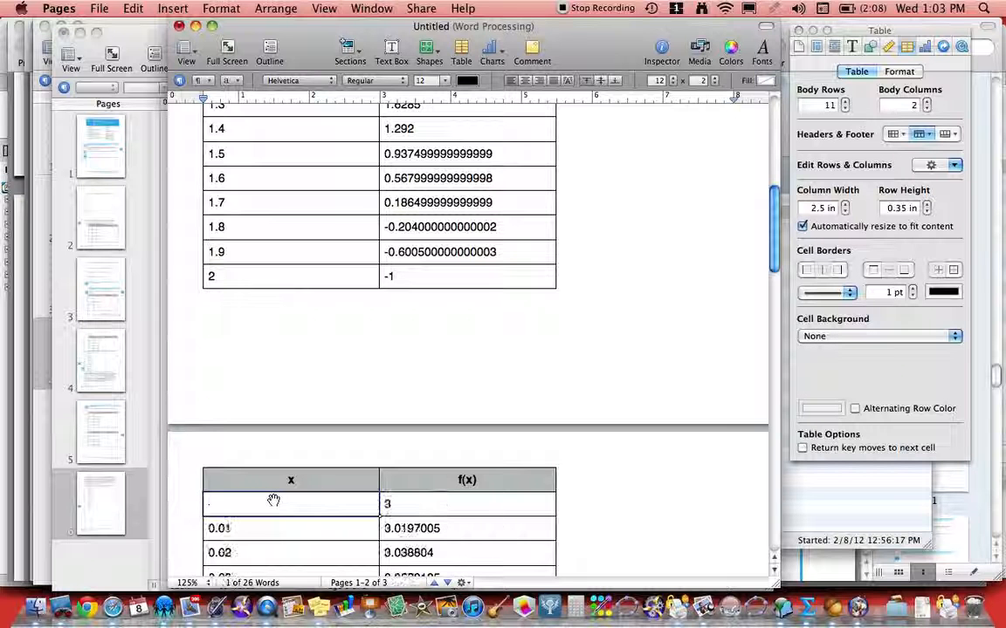
{"action": "type", "text": "1.7"}
{"action": "key", "text": "Return"}
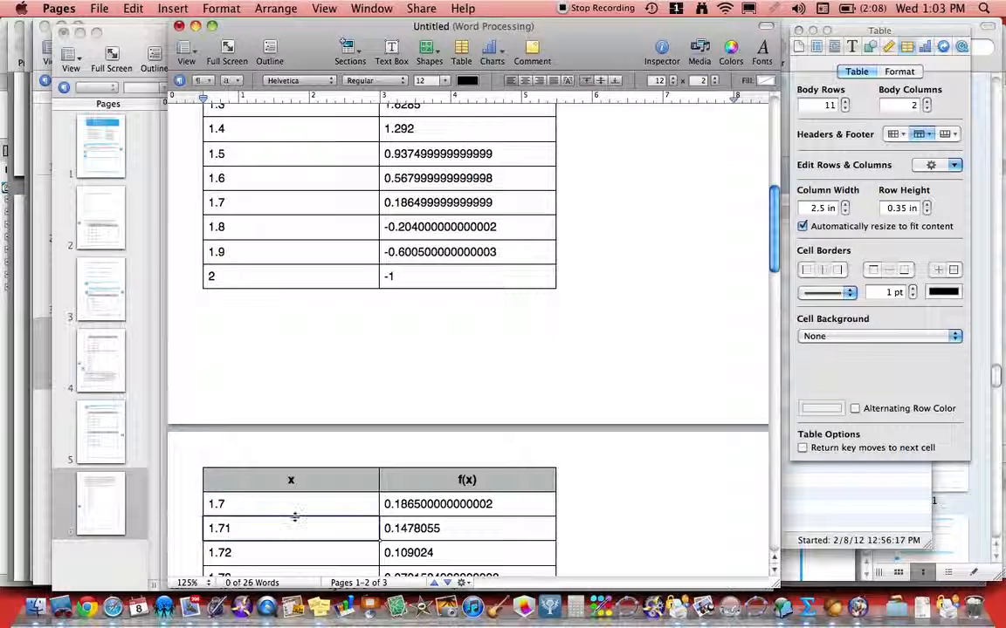
Step: Replace the first x value in the fourth table with 1.74
{"action": "scroll", "coordinate": [295, 519], "scroll_direction": "down", "scroll_amount": 5}
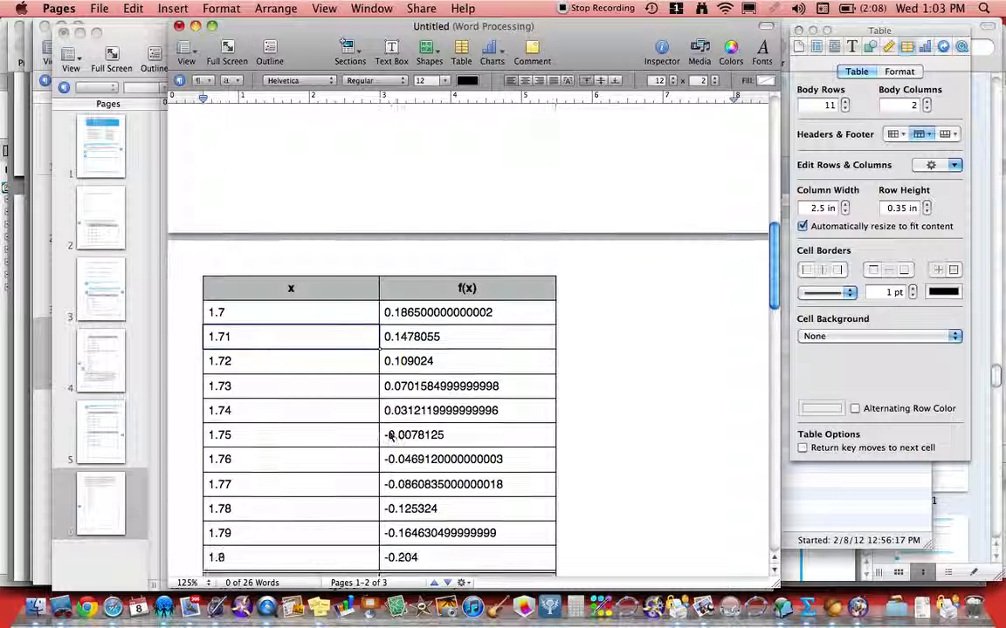
{"action": "scroll", "coordinate": [326, 426], "scroll_direction": "down", "scroll_amount": 6}
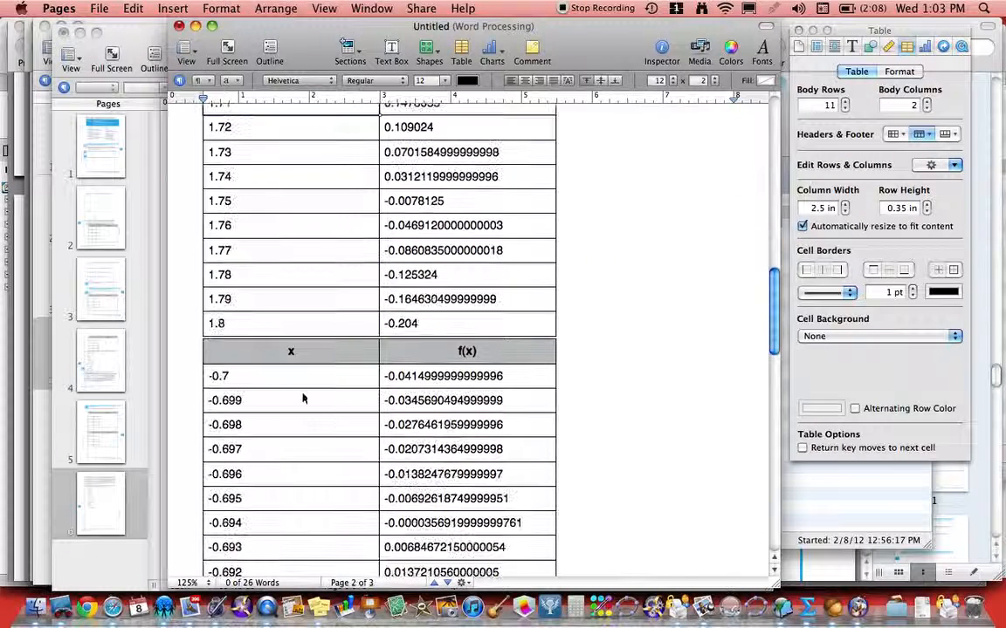
{"action": "left_click", "coordinate": [279, 377]}
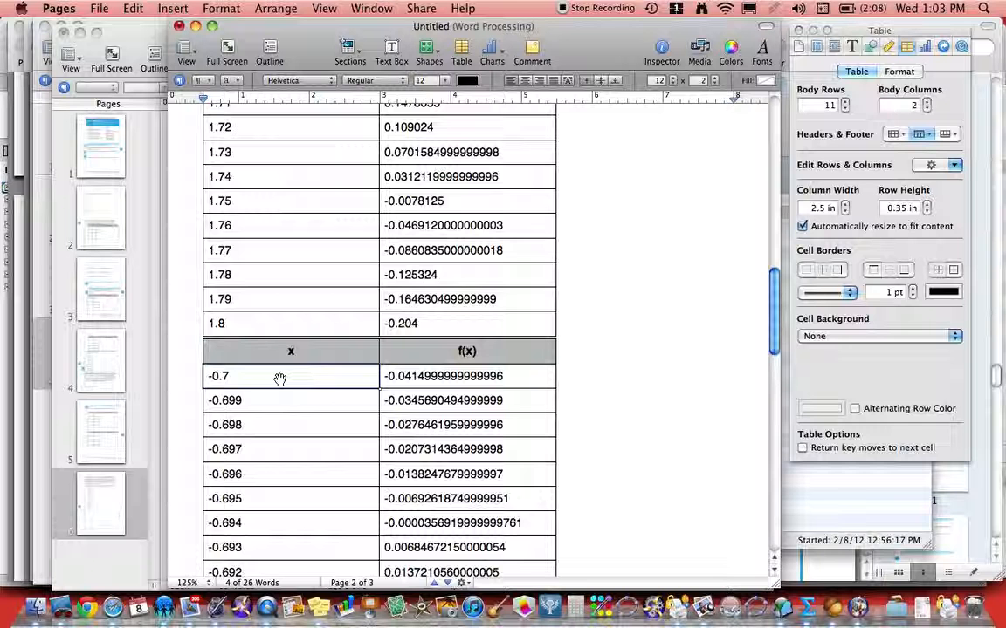
{"action": "type", "text": "1.74"}
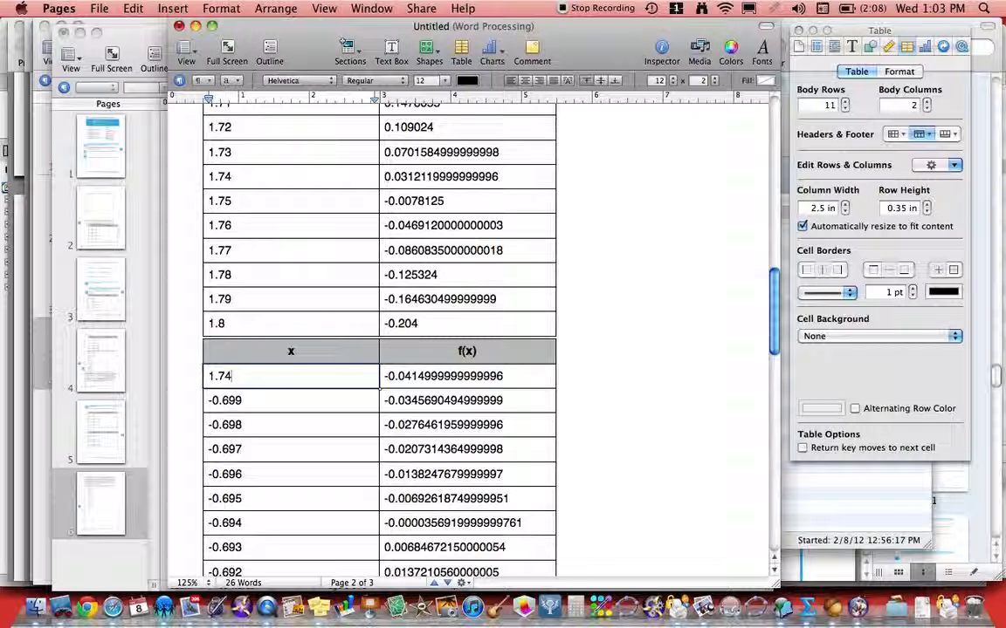
{"action": "key", "text": "Return"}
Step: Replace the first x value in the fifth table with 1.747
{"action": "scroll", "coordinate": [288, 410], "scroll_direction": "down", "scroll_amount": 2}
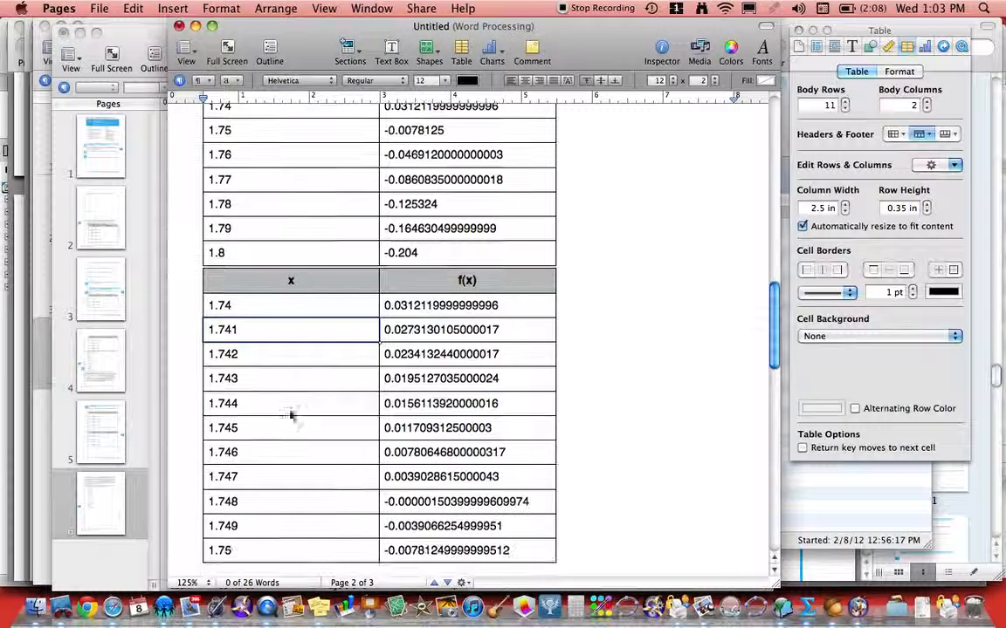
{"action": "scroll", "coordinate": [331, 487], "scroll_direction": "down", "scroll_amount": 1}
{"action": "scroll", "coordinate": [331, 489], "scroll_direction": "down", "scroll_amount": 8}
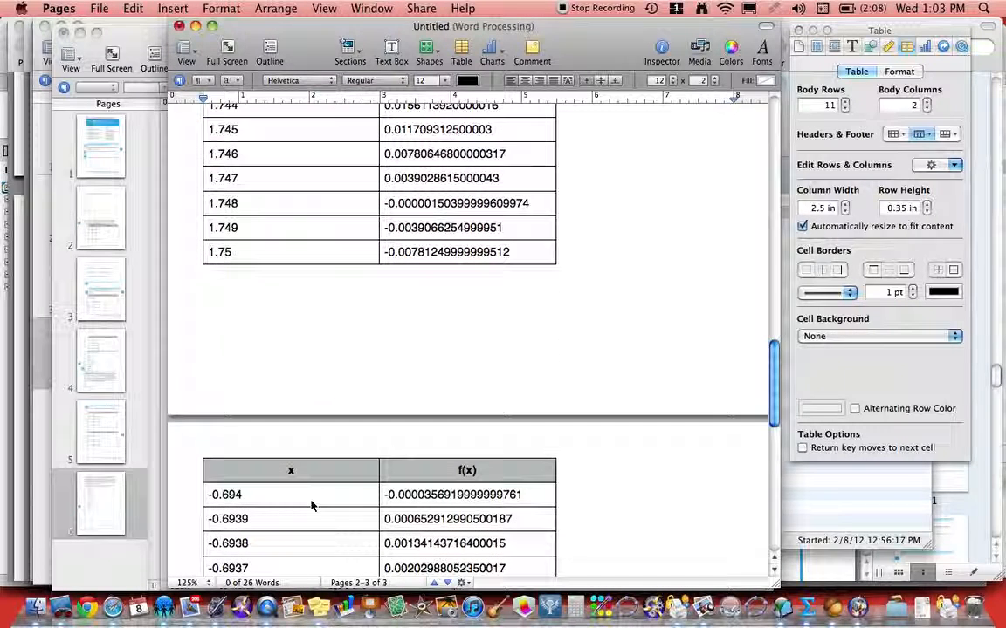
{"action": "left_click", "coordinate": [272, 494]}
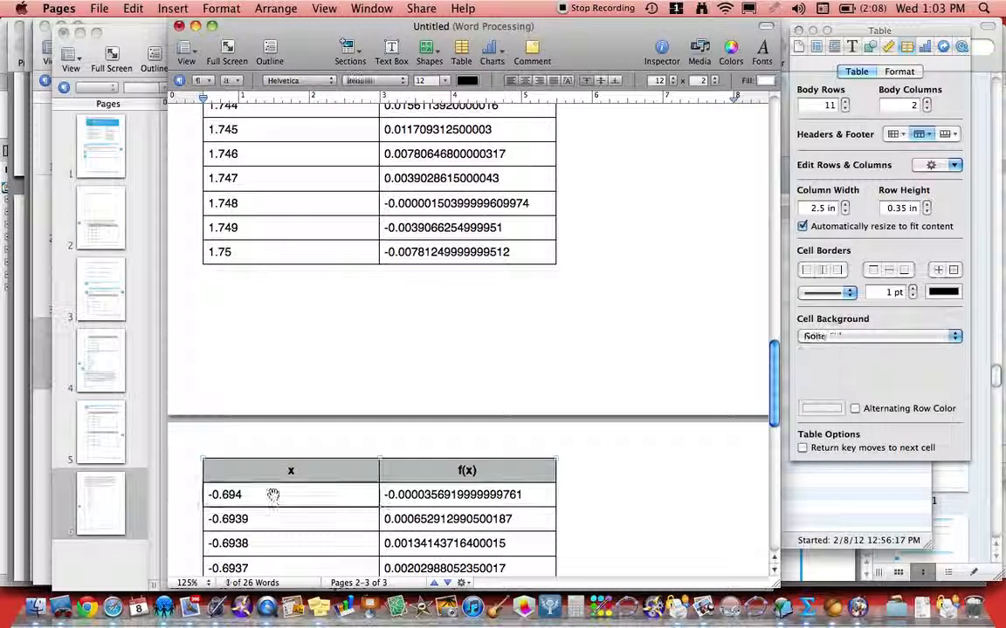
{"action": "type", "text": "1.747"}
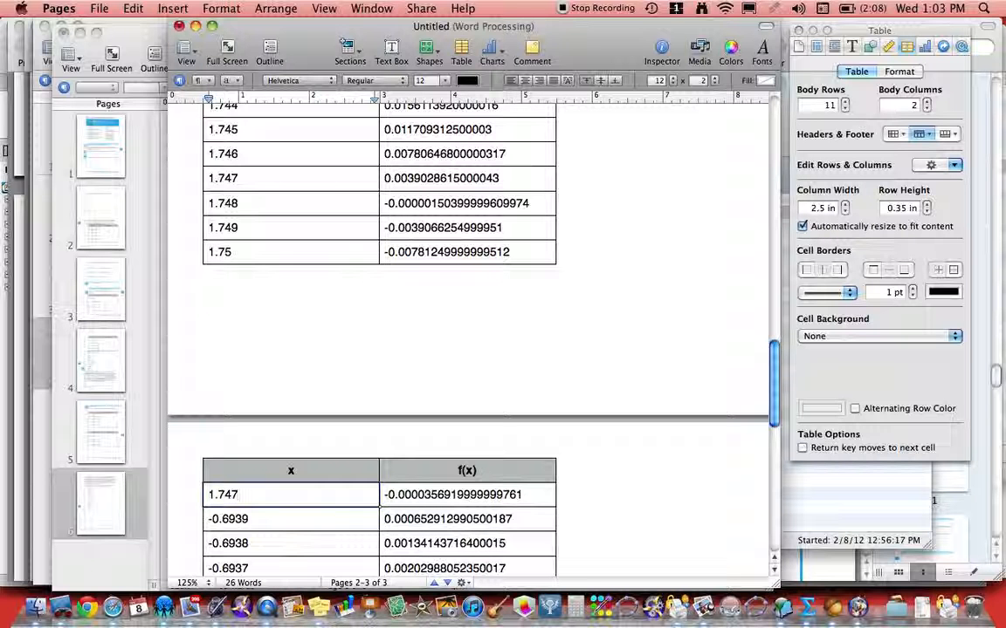
{"action": "key", "text": "Return"}
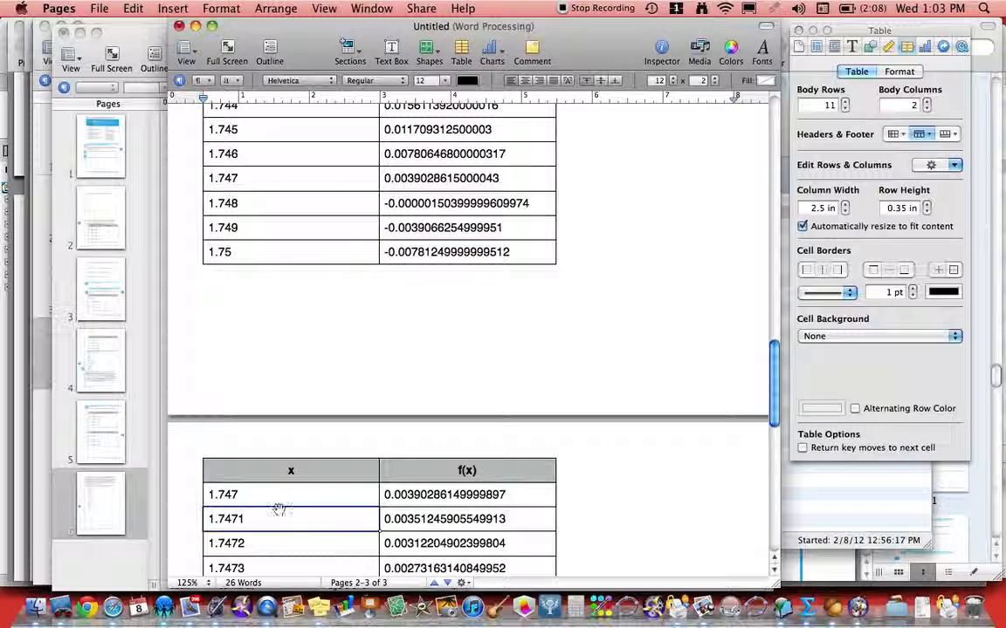
Step: Append the second zero, 1.748, after a comma to the x=-.694 line above the first table
{"action": "scroll", "coordinate": [287, 525], "scroll_direction": "down", "scroll_amount": 3}
{"action": "scroll", "coordinate": [287, 530], "scroll_direction": "down", "scroll_amount": 2}
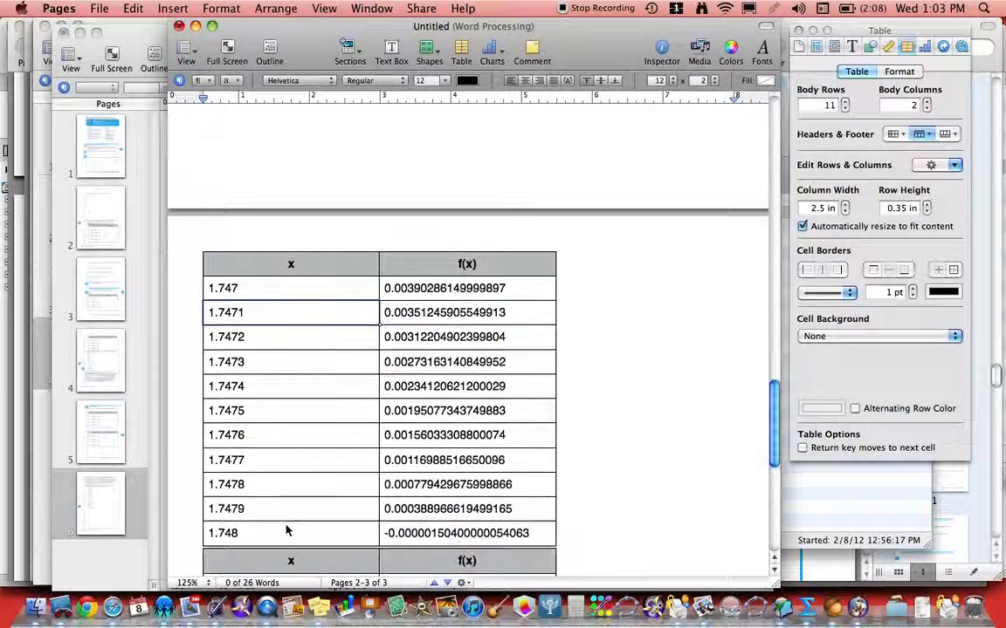
{"action": "scroll", "coordinate": [279, 518], "scroll_direction": "down", "scroll_amount": 3}
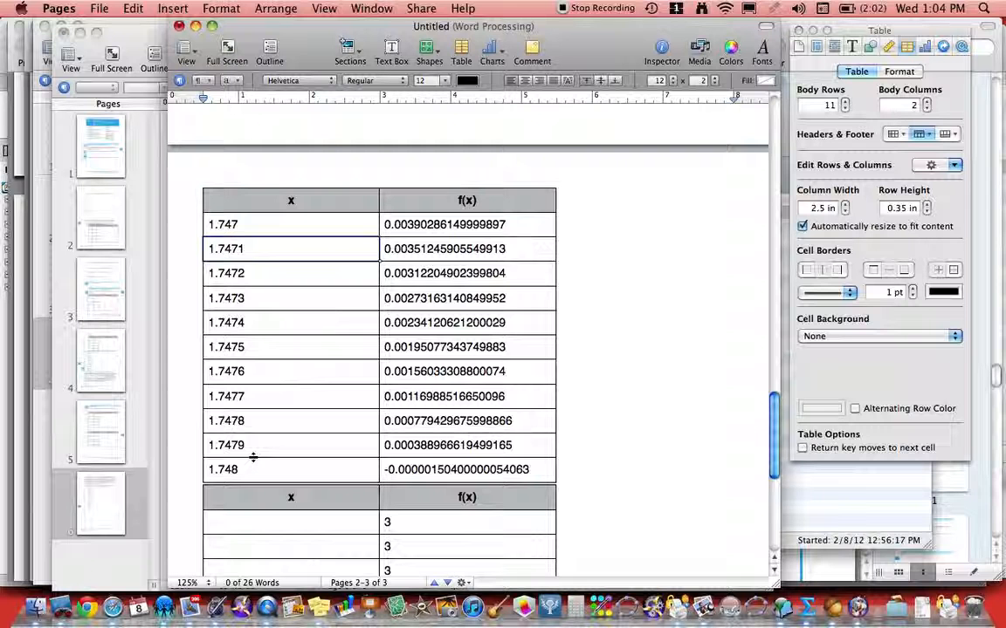
{"action": "scroll", "coordinate": [252, 460], "scroll_direction": "up", "scroll_amount": 5}
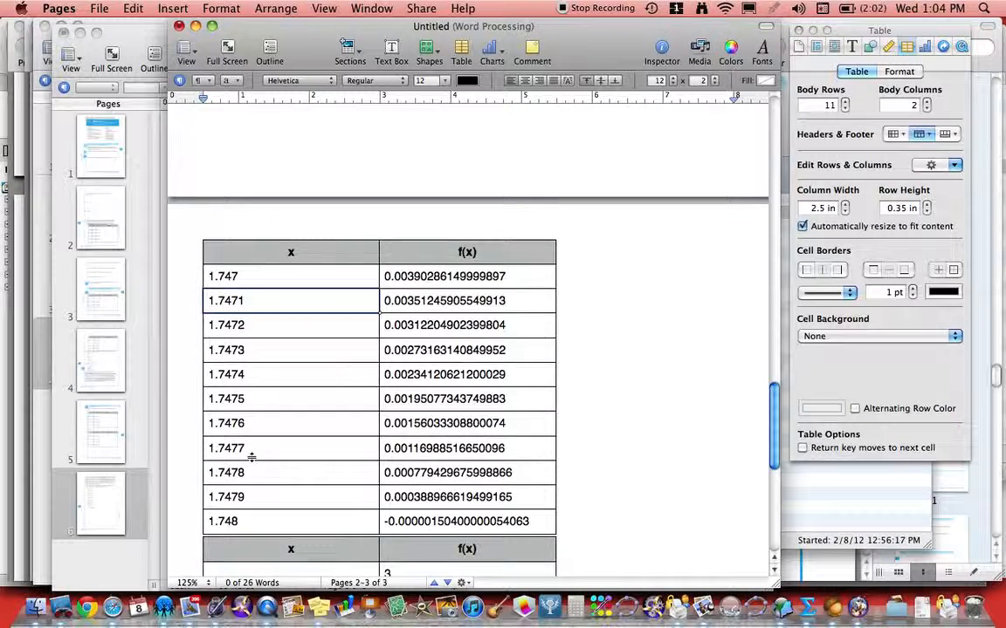
{"action": "scroll", "coordinate": [252, 460], "scroll_direction": "up", "scroll_amount": 15}
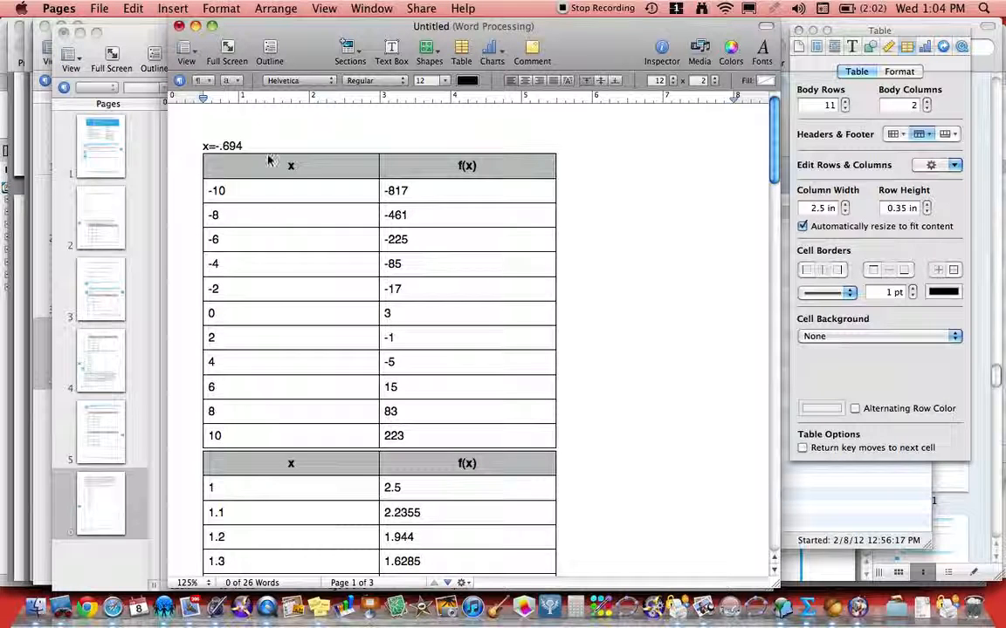
{"action": "left_click", "coordinate": [262, 148]}
{"action": "type", "text": ", "}
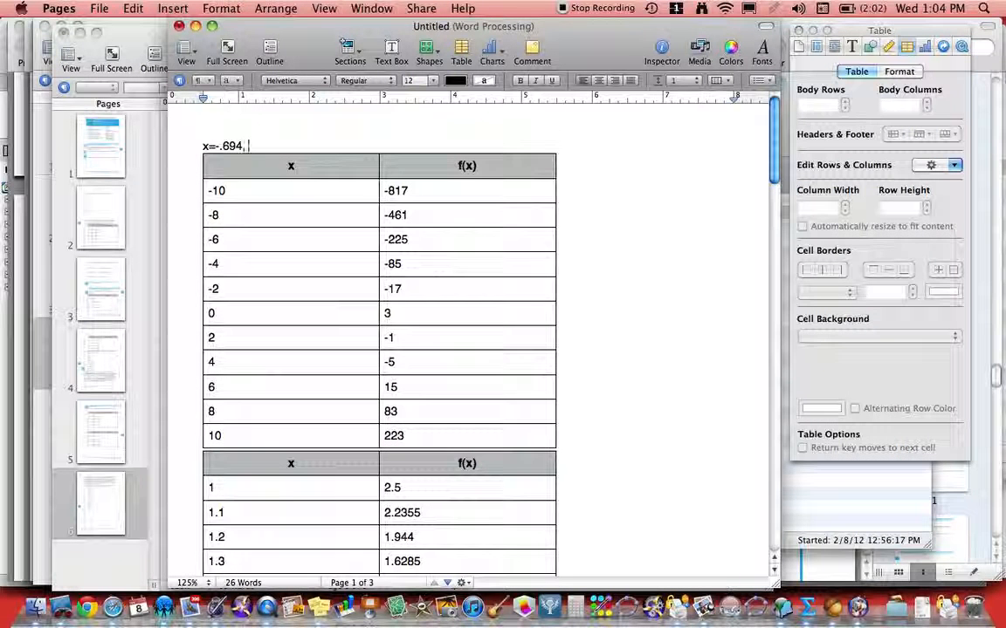
{"action": "type", "text": "1.748"}
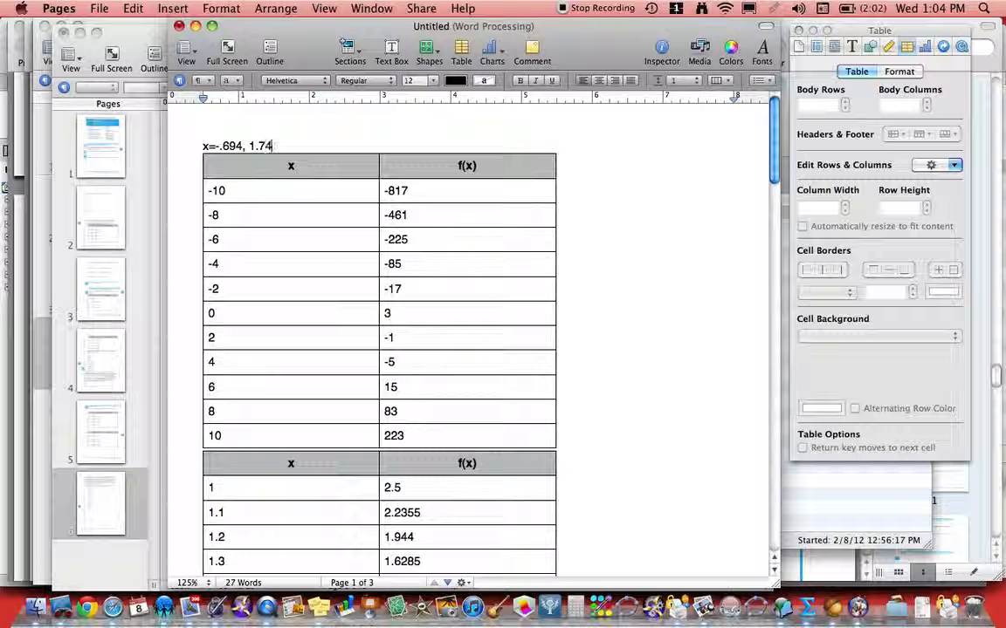